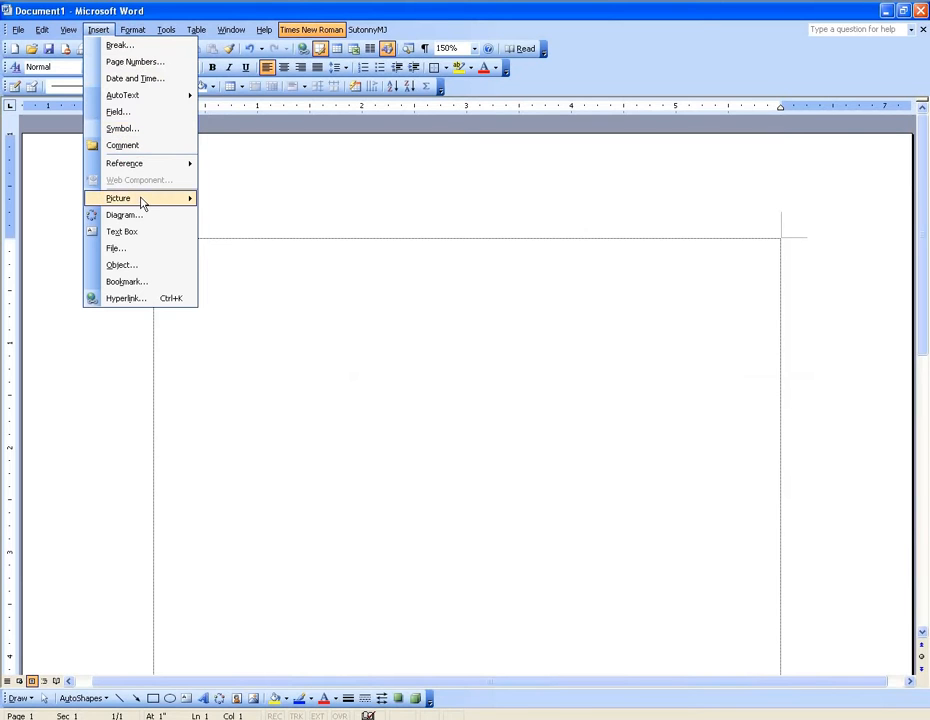
Enter the sample lines "HJDJ" and "DGHSGHHFGH" at the start of the blank document.
{"action": "mouse_move", "coordinate": [141, 203]}
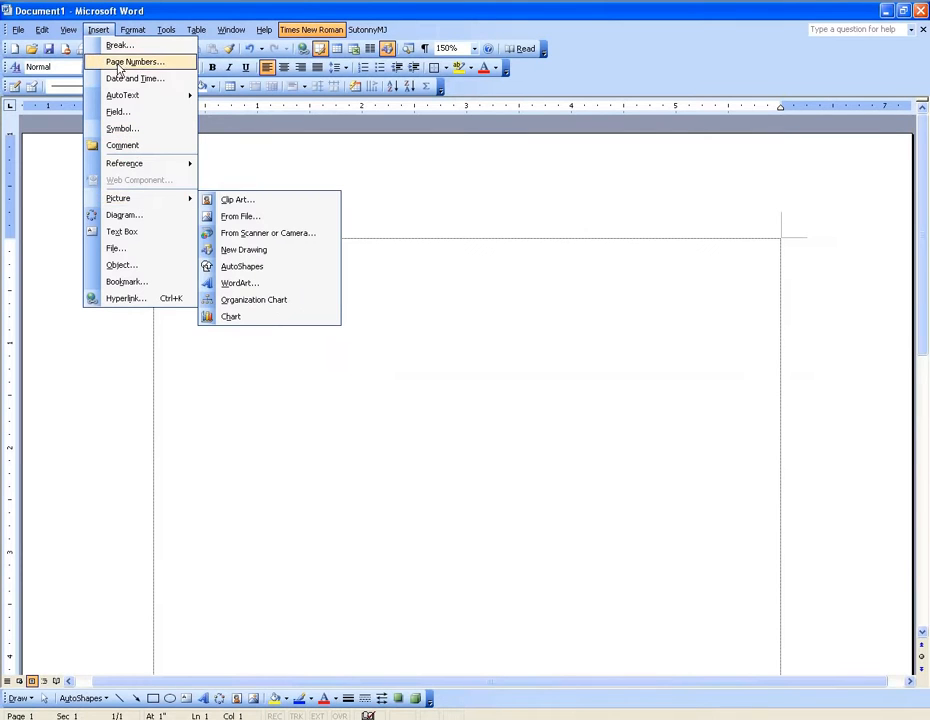
{"action": "left_click", "coordinate": [291, 308]}
{"action": "type", "text": "HJDJ"}
{"action": "key", "text": "Return"}
{"action": "type", "text": "DGHSGHHFGH"}
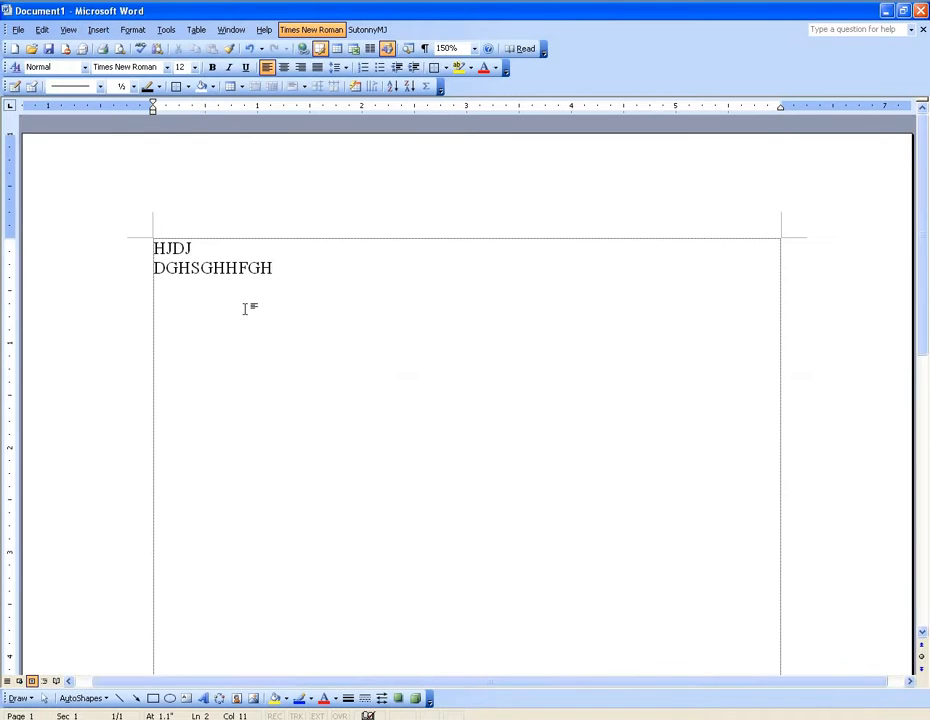
Add the lines "HJSGJYKI", "RYDGDHN" and "DFHJDFGHJ" below the existing text, followed by an empty line.
{"action": "scroll", "coordinate": [318, 314], "scroll_direction": "down", "scroll_amount": 2}
{"action": "scroll", "coordinate": [318, 314], "scroll_direction": "down", "scroll_amount": 3}
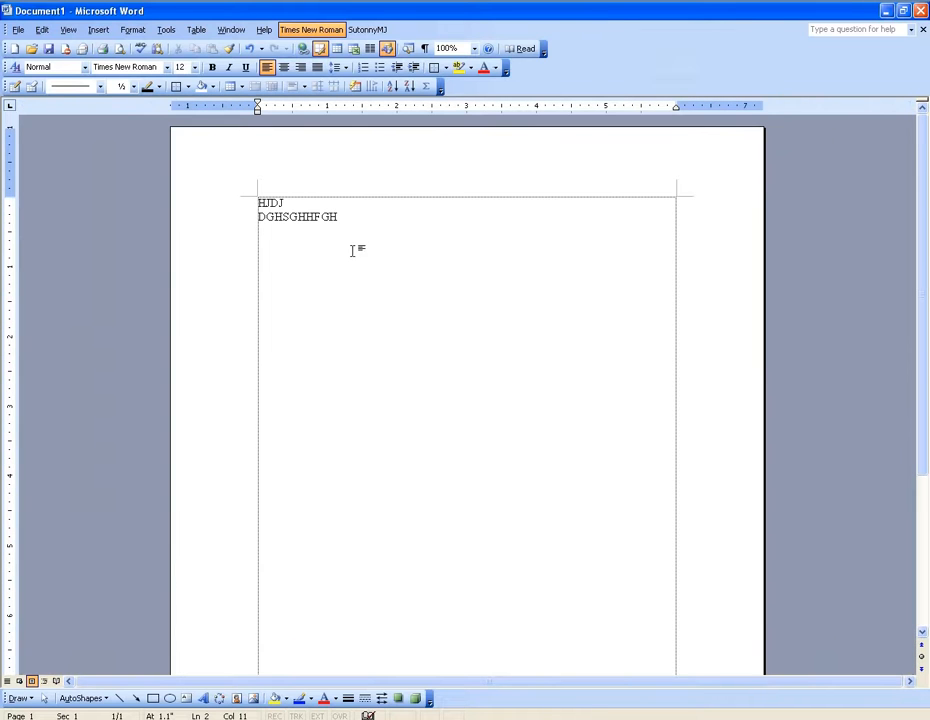
{"action": "scroll", "coordinate": [308, 234], "scroll_direction": "down", "scroll_amount": 1}
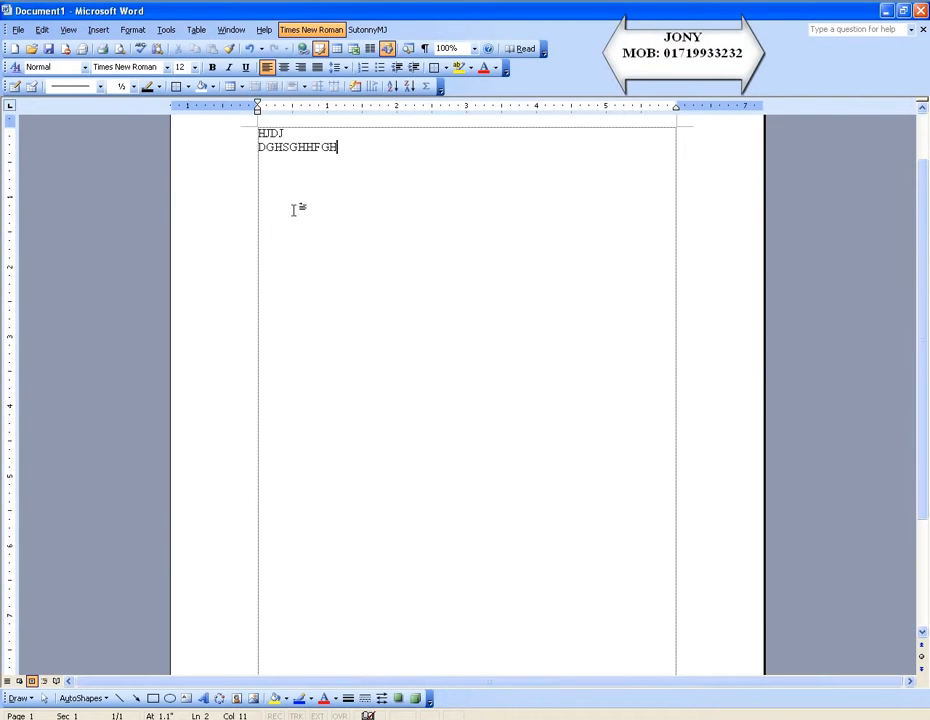
{"action": "scroll", "coordinate": [291, 542], "scroll_direction": "down", "scroll_amount": 2}
{"action": "scroll", "coordinate": [294, 544], "scroll_direction": "down", "scroll_amount": 2}
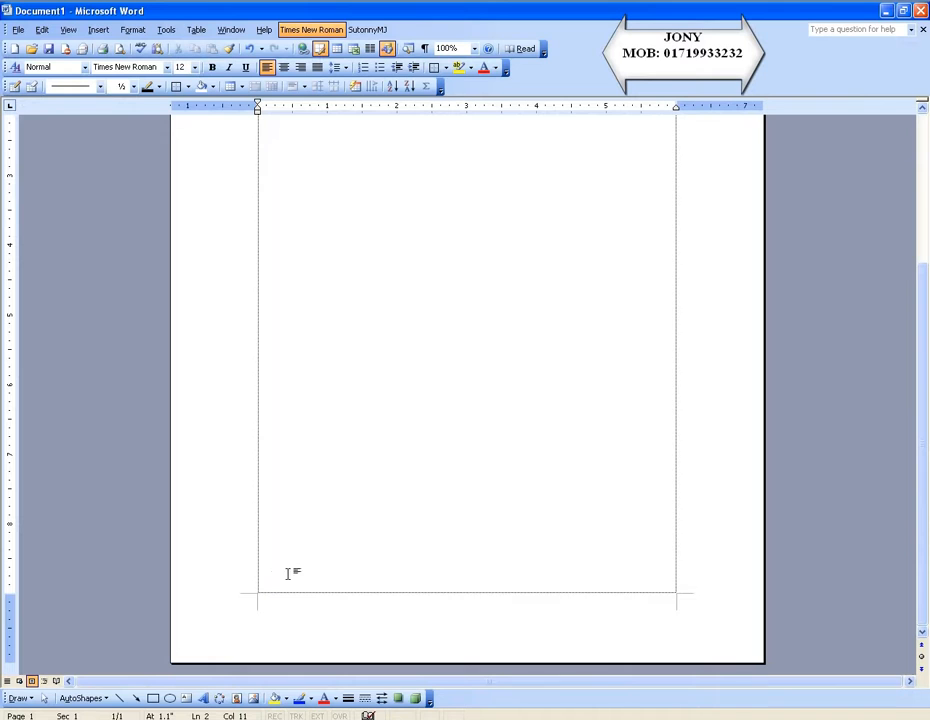
{"action": "scroll", "coordinate": [278, 530], "scroll_direction": "up", "scroll_amount": 5}
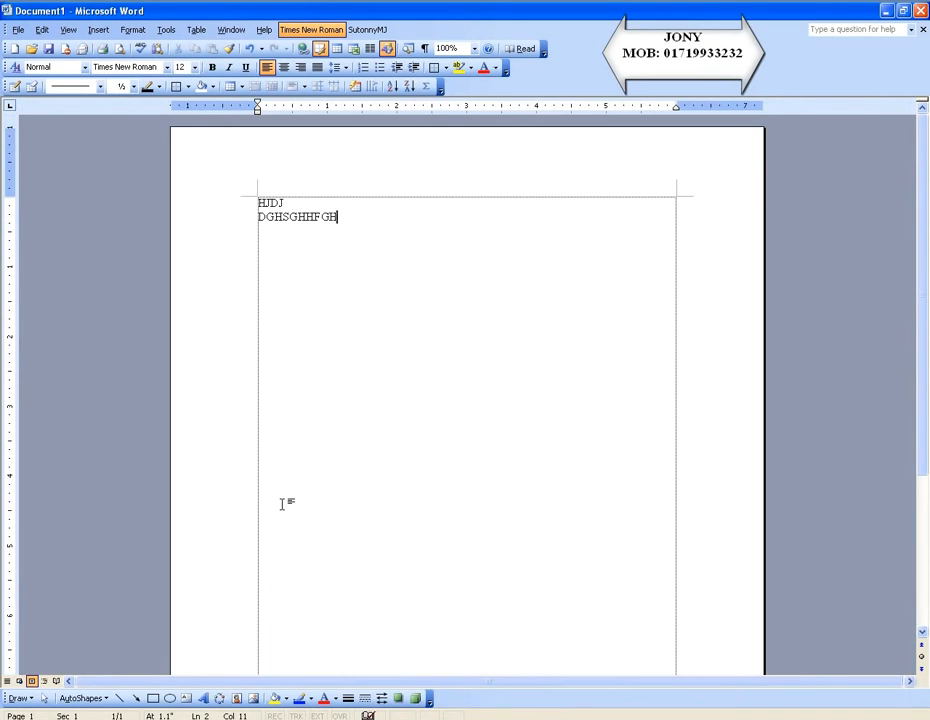
{"action": "key", "text": "Return"}
{"action": "type", "text": "HJSGJYKI"}
{"action": "key", "text": "Return"}
{"action": "type", "text": "RYDGDHN"}
{"action": "key", "text": "Return"}
{"action": "type", "text": "DFHJDFGHJ"}
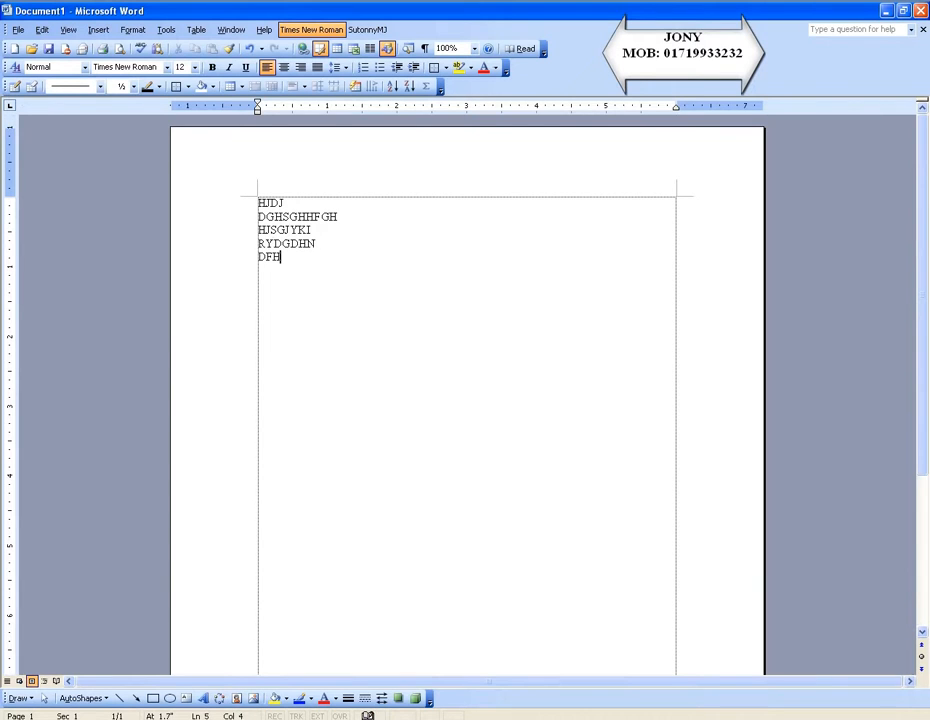
{"action": "key", "text": "Return"}
Insert a page break after the first page's text and enter "KLDGHSGFAFGDFGFG" on the second page.
{"action": "left_click", "coordinate": [95, 30]}
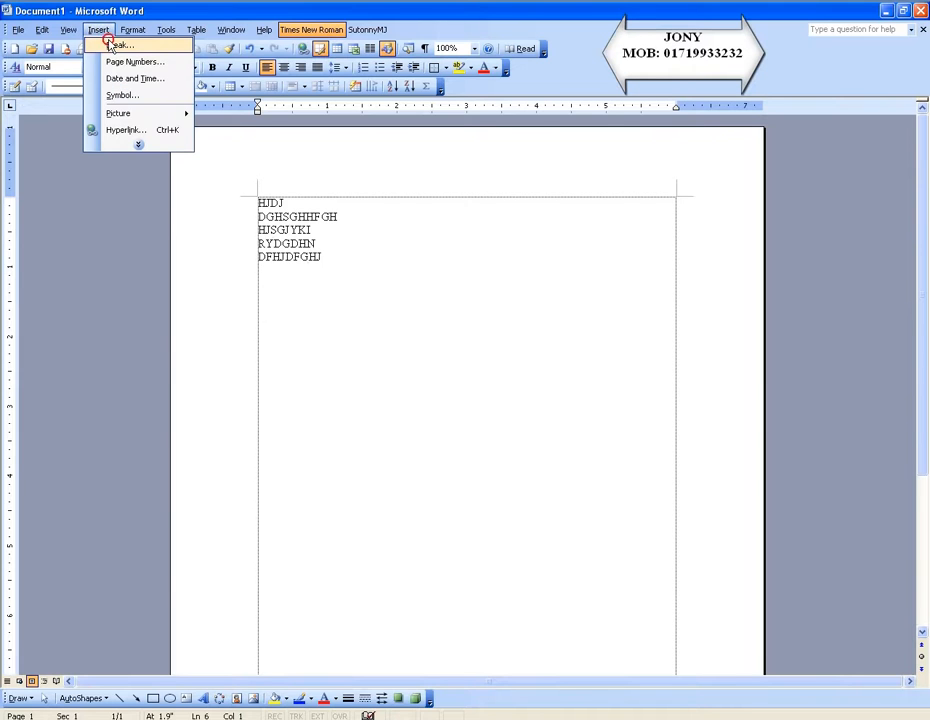
{"action": "left_click", "coordinate": [114, 46]}
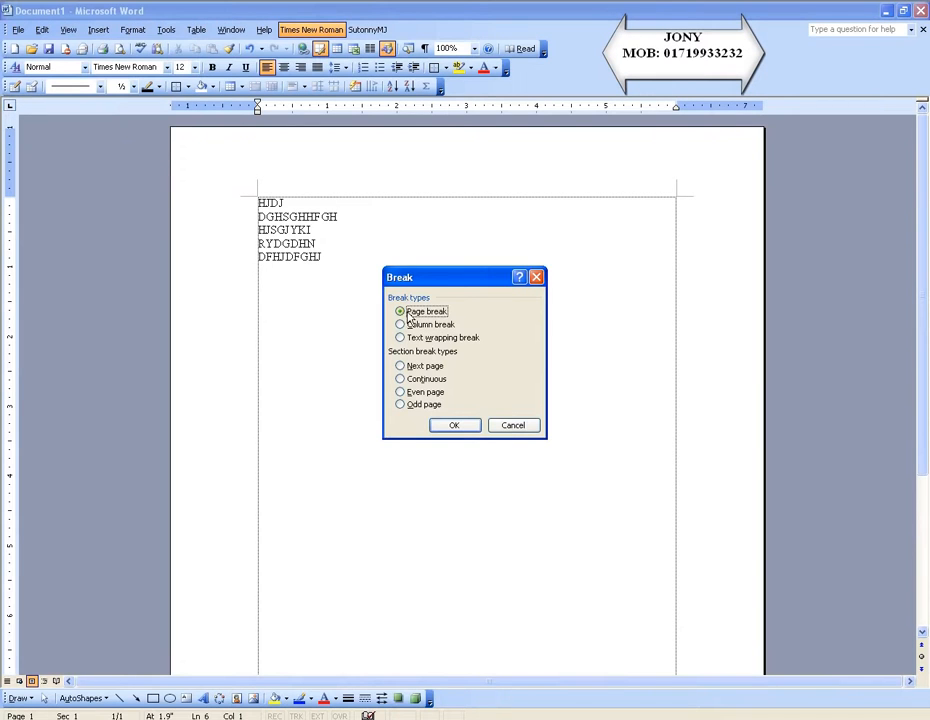
{"action": "left_click", "coordinate": [452, 427]}
{"action": "scroll", "coordinate": [385, 500], "scroll_direction": "down", "scroll_amount": 5}
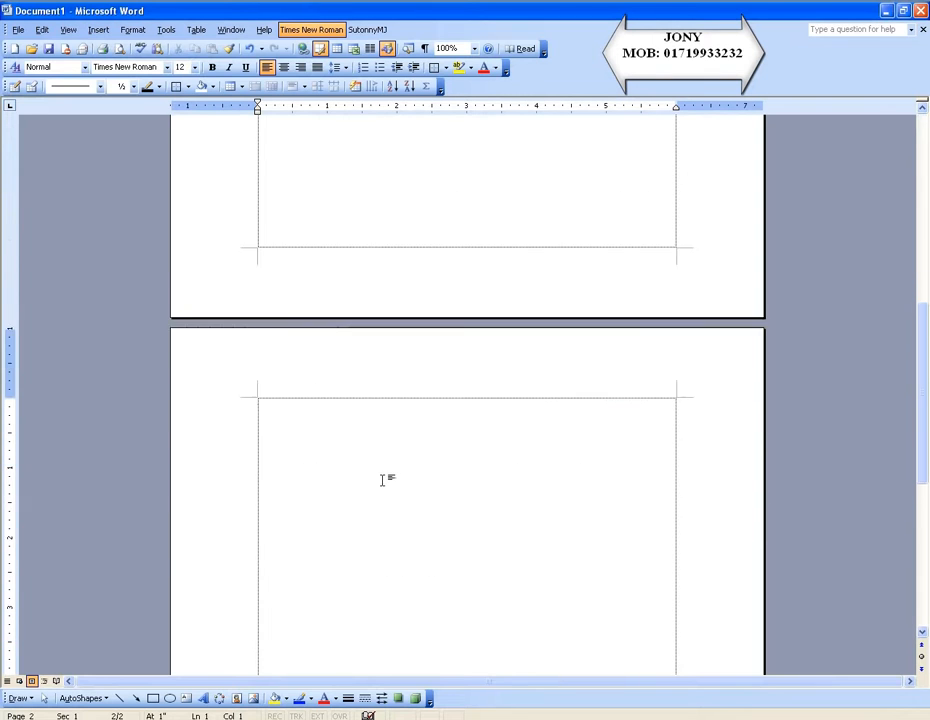
{"action": "type", "text": "KLDGHSGFAFGDFGFG"}
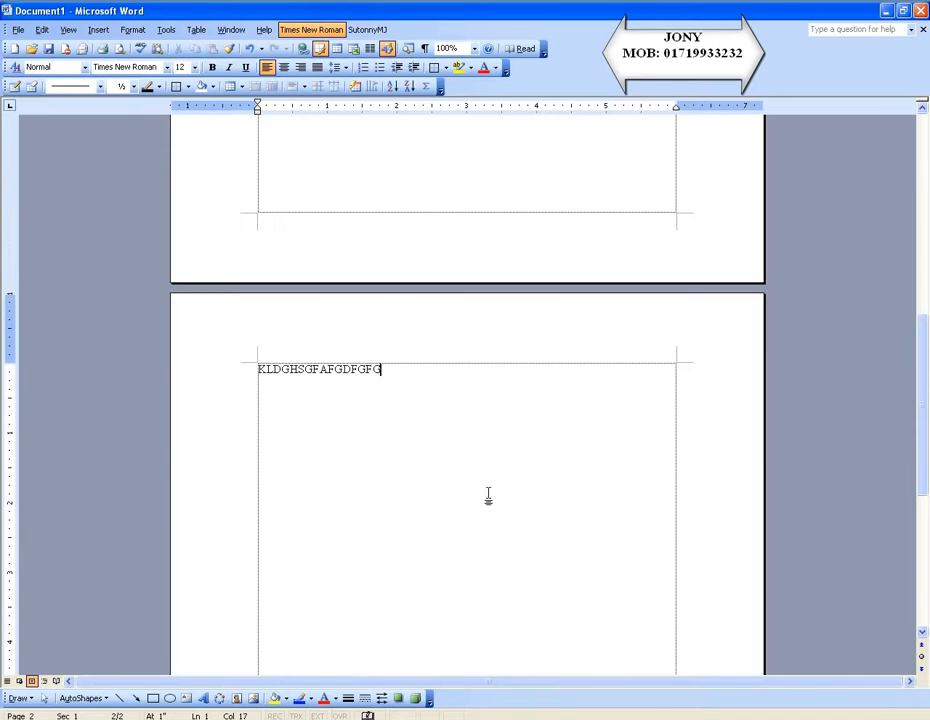
{"action": "scroll", "coordinate": [461, 459], "scroll_direction": "up", "scroll_amount": 12}
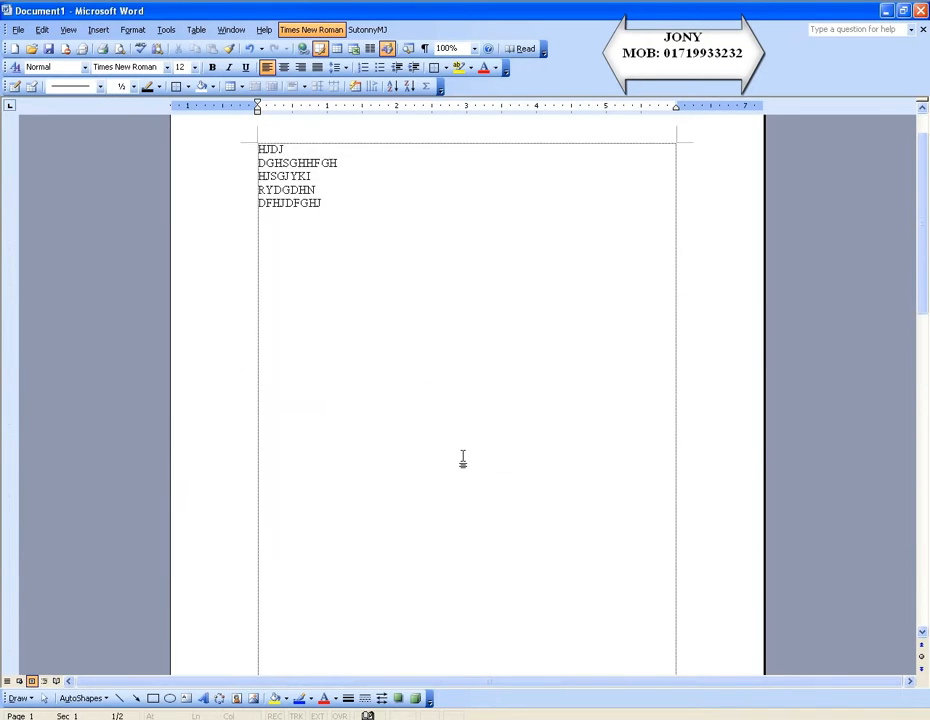
{"action": "scroll", "coordinate": [453, 459], "scroll_direction": "down", "scroll_amount": 11}
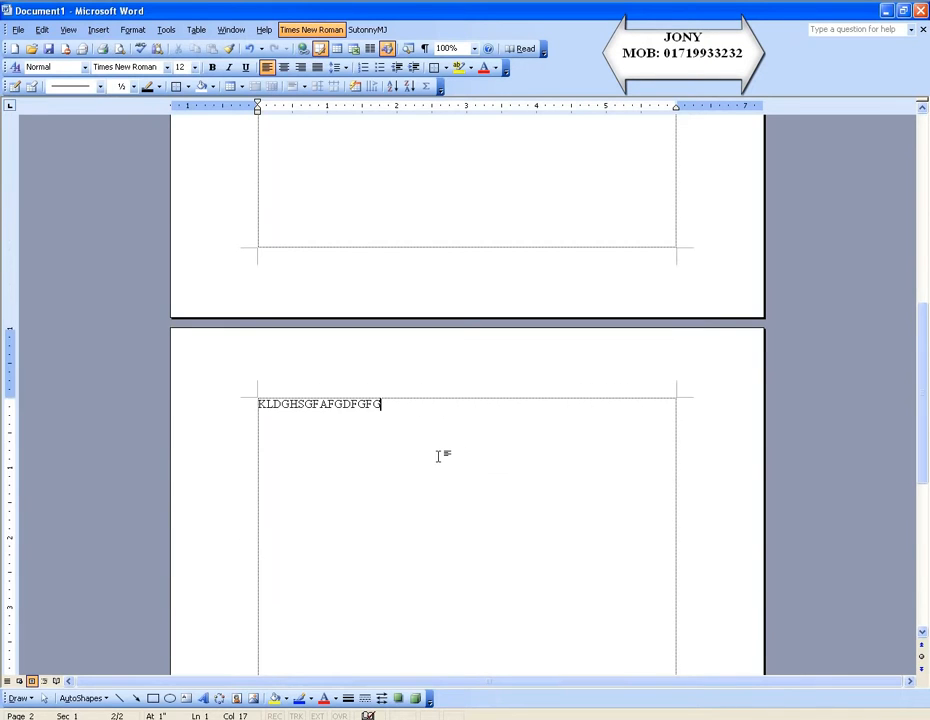
{"action": "left_click", "coordinate": [98, 29]}
{"action": "left_click", "coordinate": [114, 44]}
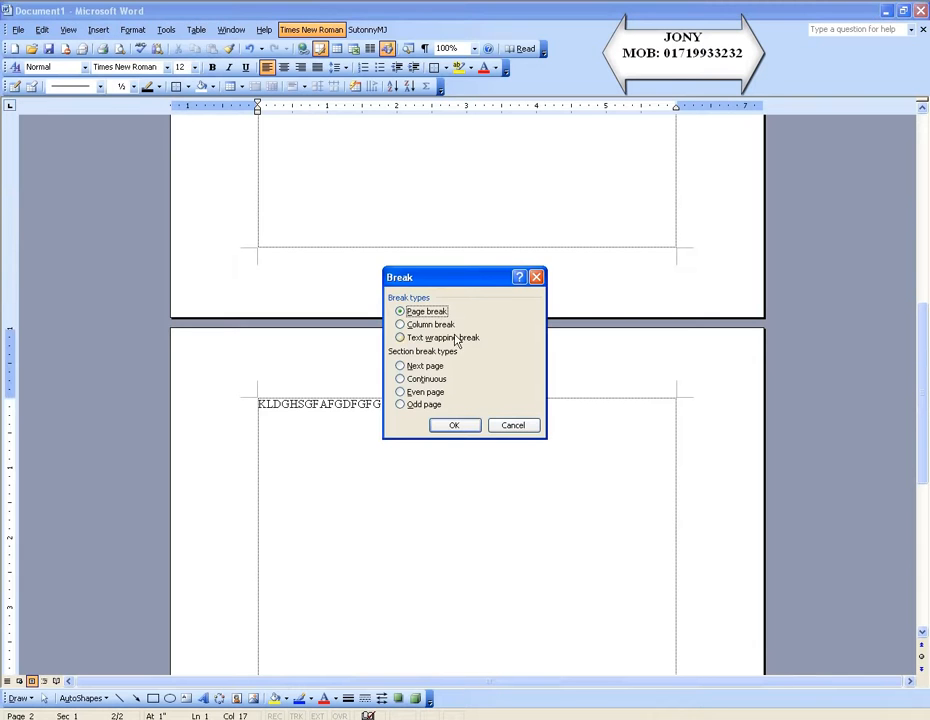
{"action": "left_click", "coordinate": [464, 428]}
{"action": "scroll", "coordinate": [464, 428], "scroll_direction": "down", "scroll_amount": 6}
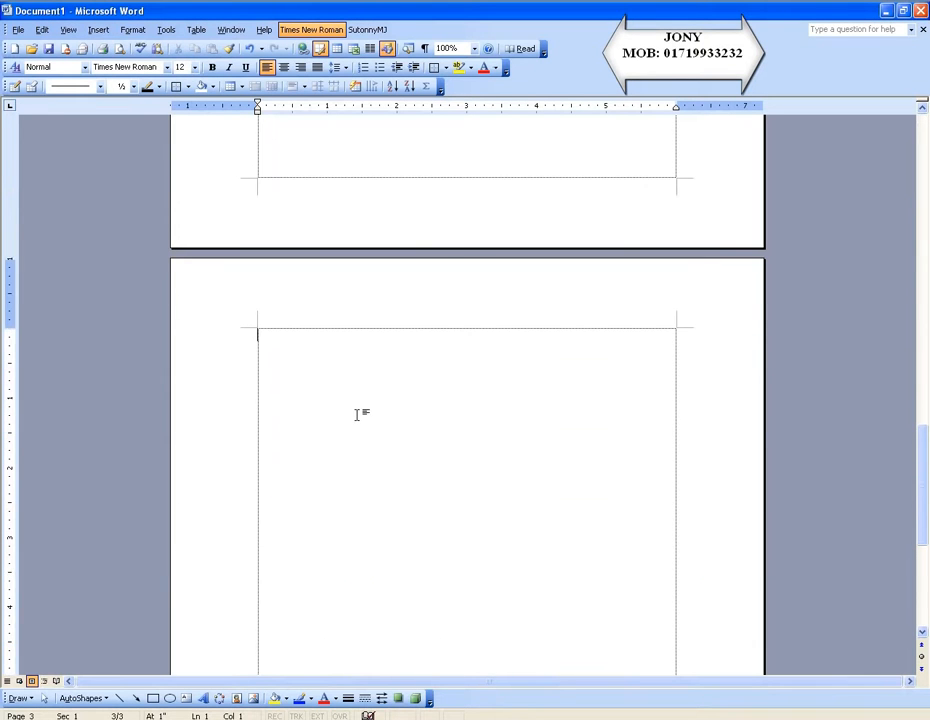
Insert page numbers positioned at the top of the page (header) with center alignment.
{"action": "scroll", "coordinate": [370, 403], "scroll_direction": "up", "scroll_amount": 19}
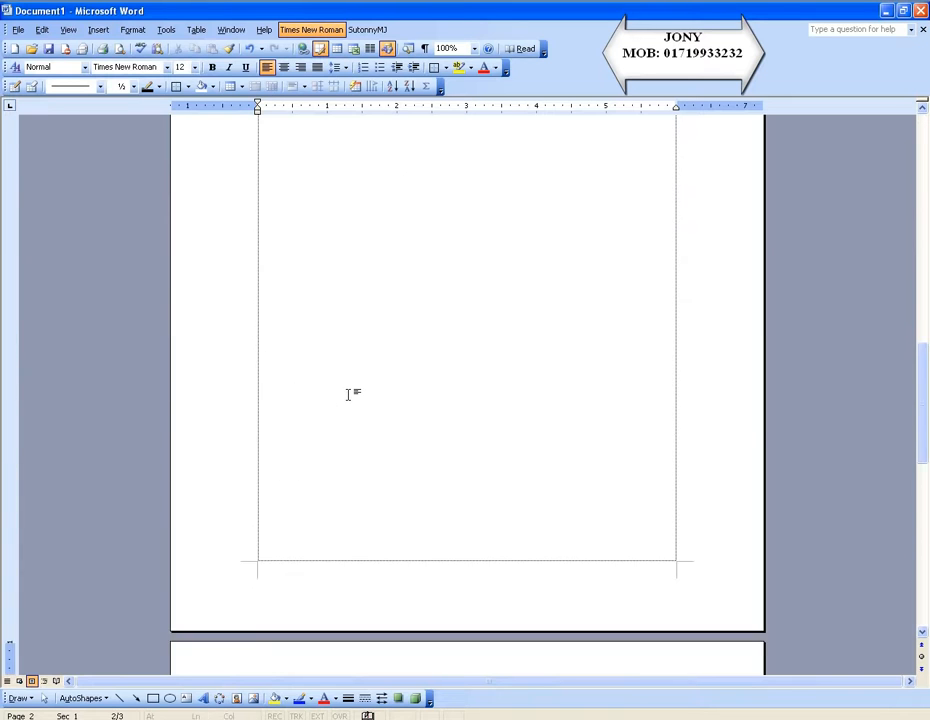
{"action": "scroll", "coordinate": [347, 386], "scroll_direction": "up", "scroll_amount": 8}
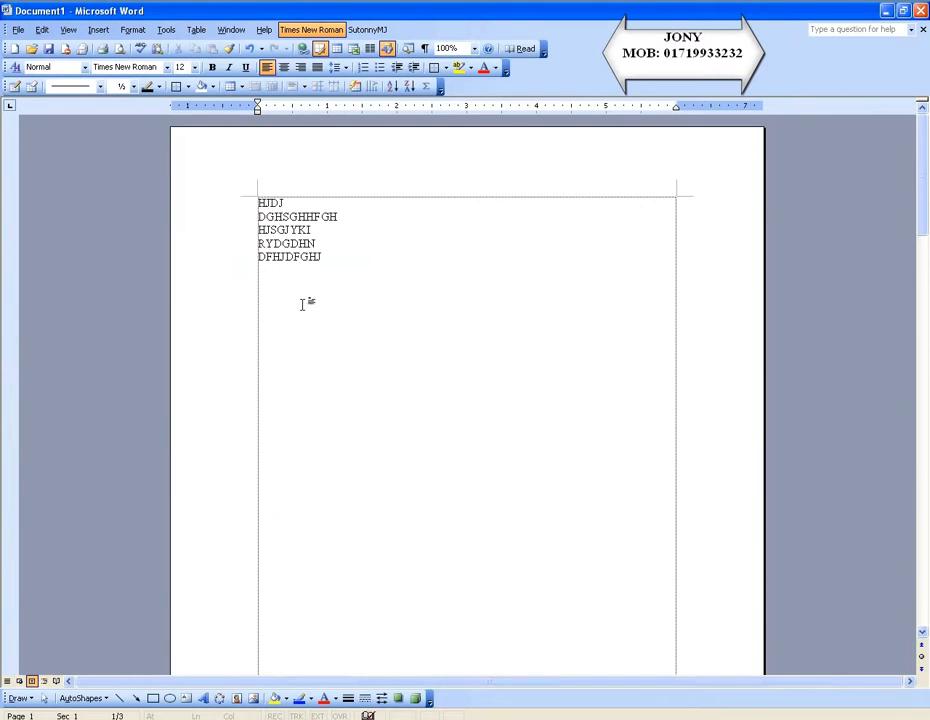
{"action": "scroll", "coordinate": [292, 340], "scroll_direction": "down", "scroll_amount": 3}
{"action": "scroll", "coordinate": [326, 411], "scroll_direction": "down", "scroll_amount": 9}
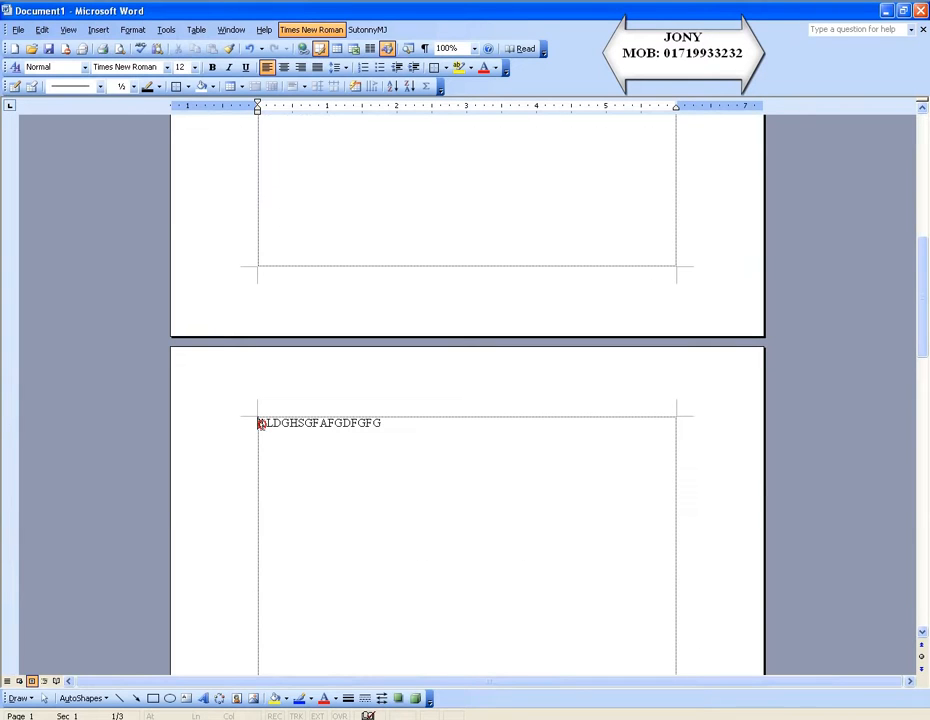
{"action": "left_click", "coordinate": [261, 424]}
{"action": "scroll", "coordinate": [377, 408], "scroll_direction": "up", "scroll_amount": 10}
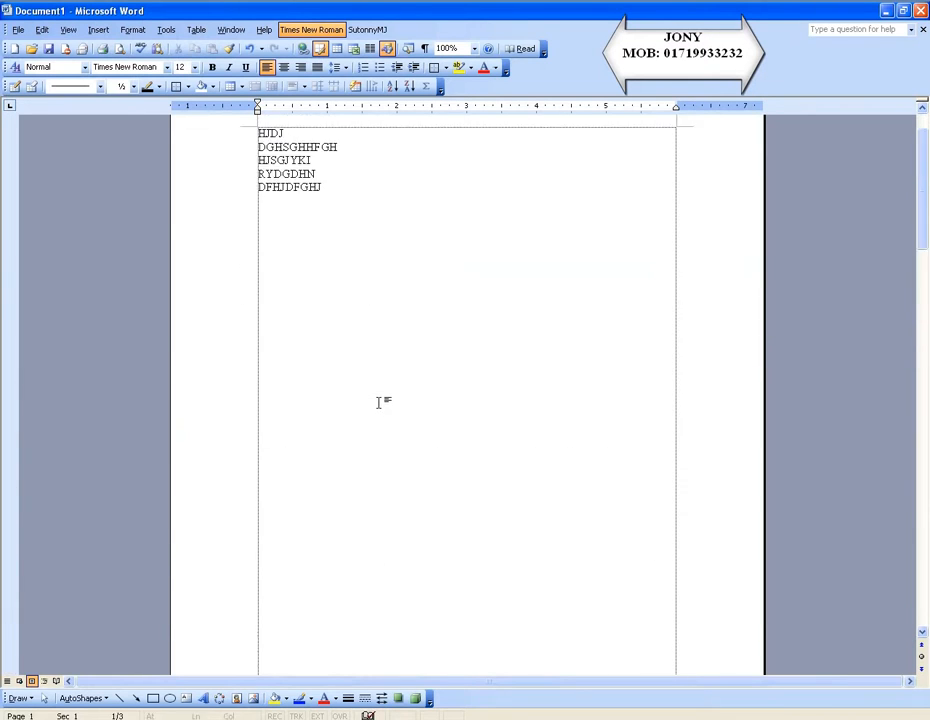
{"action": "left_click", "coordinate": [98, 29]}
{"action": "left_click", "coordinate": [135, 147]}
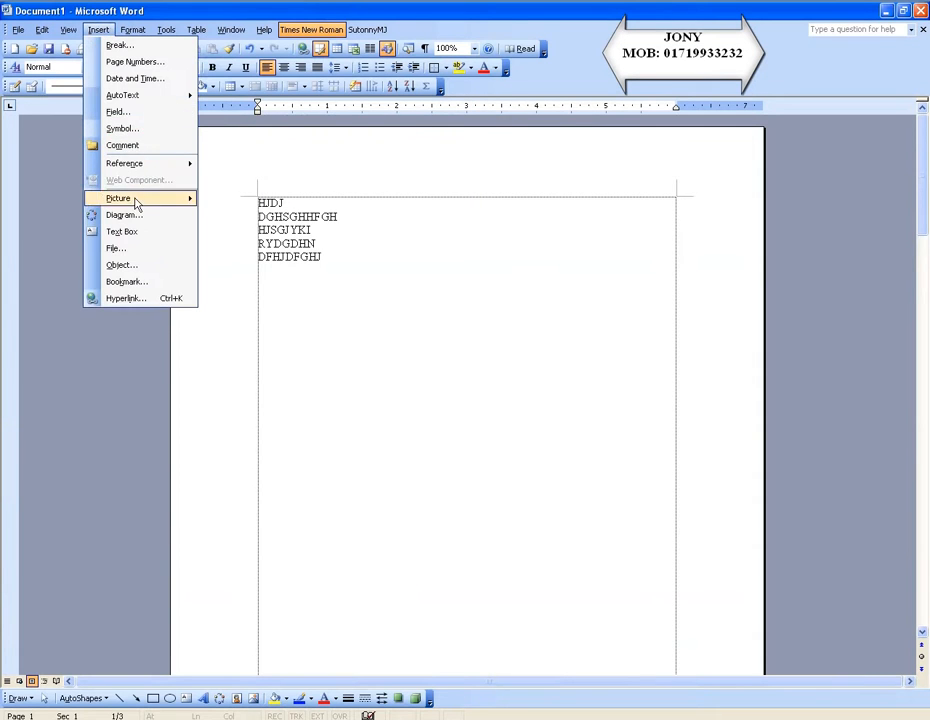
{"action": "left_click", "coordinate": [139, 63]}
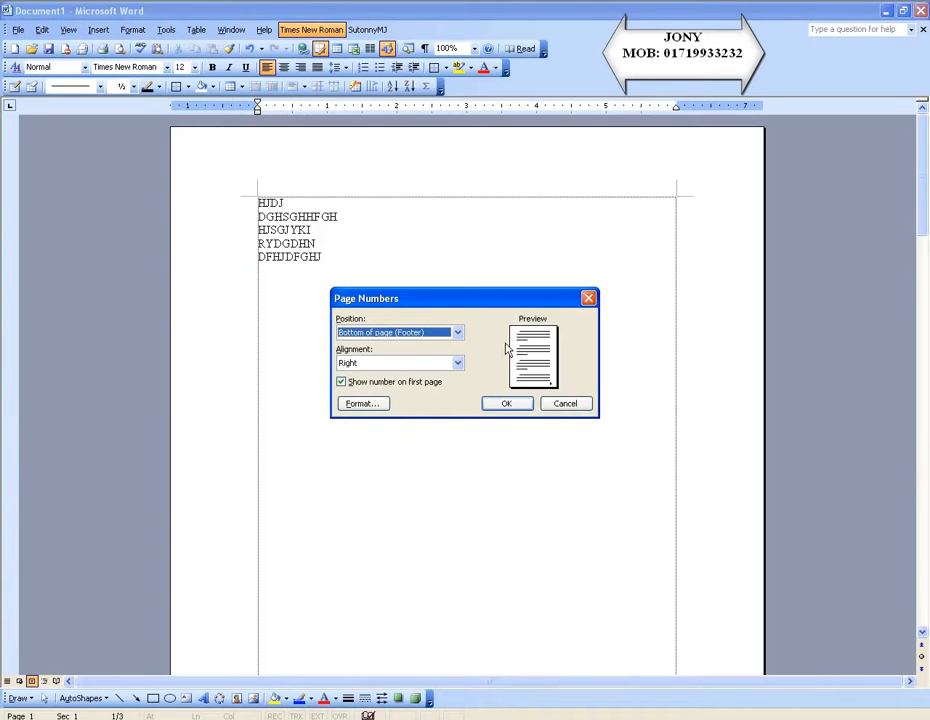
{"action": "left_click_drag", "start_coordinate": [463, 303], "coordinate": [468, 231]}
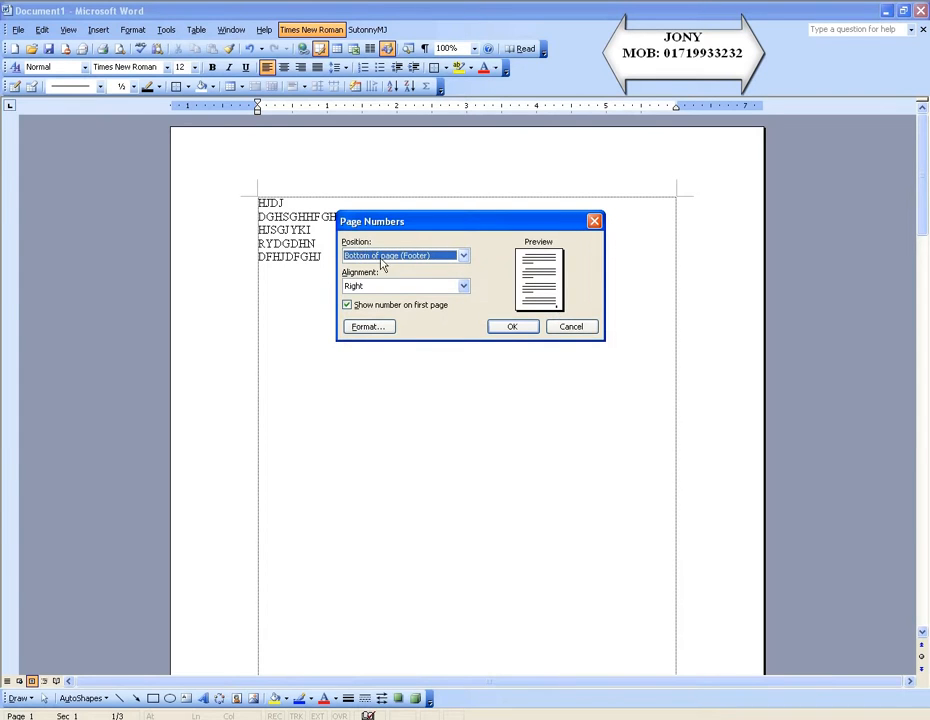
{"action": "left_click", "coordinate": [462, 258]}
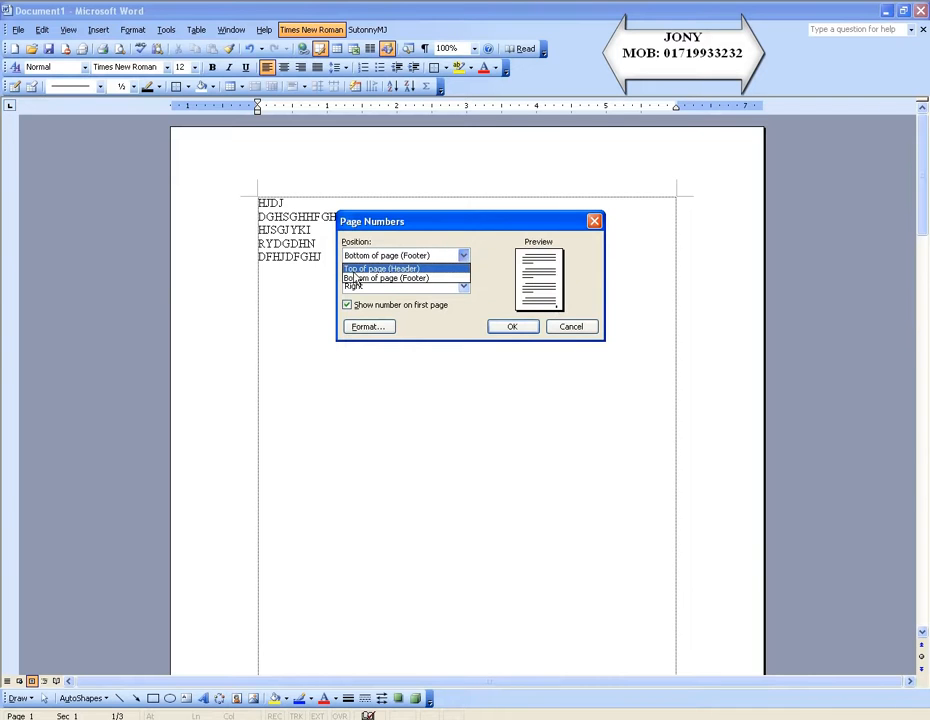
{"action": "left_click", "coordinate": [382, 269]}
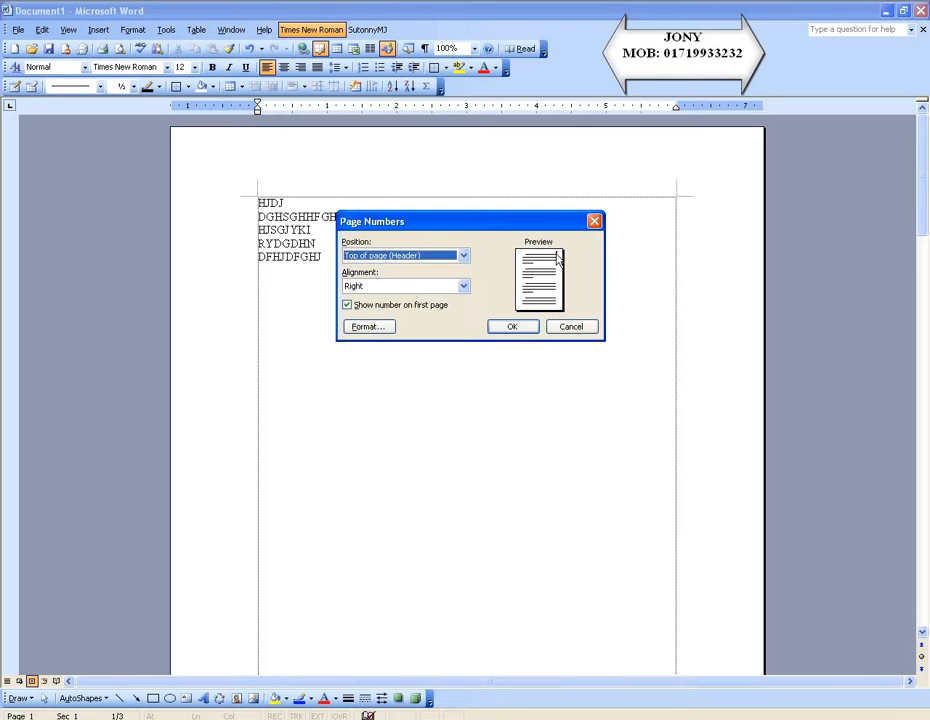
{"action": "left_click", "coordinate": [355, 287]}
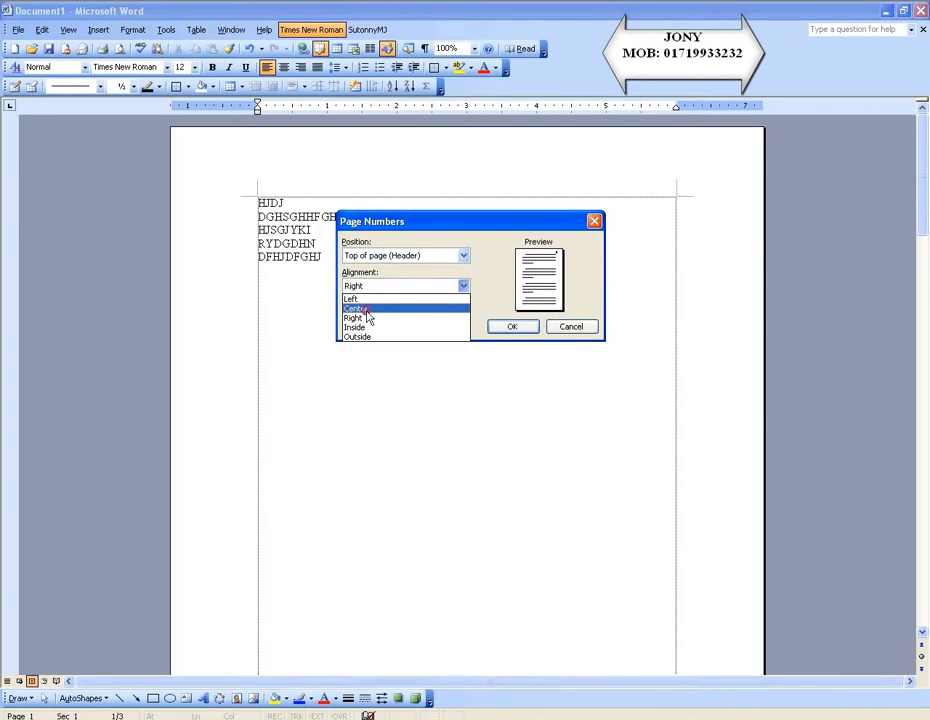
{"action": "left_click", "coordinate": [366, 310]}
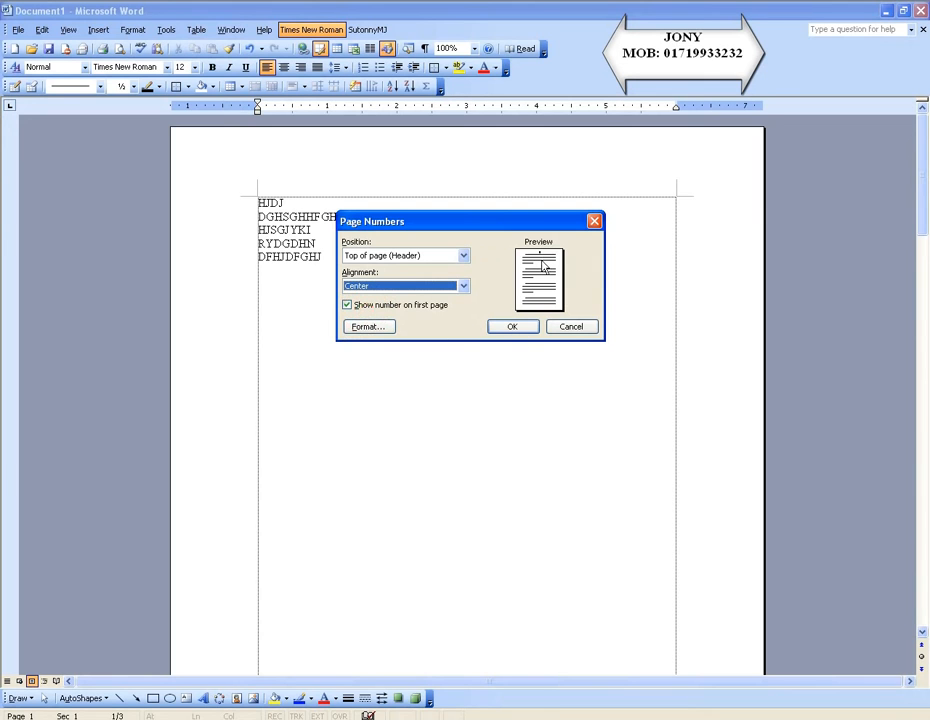
{"action": "left_click", "coordinate": [511, 328]}
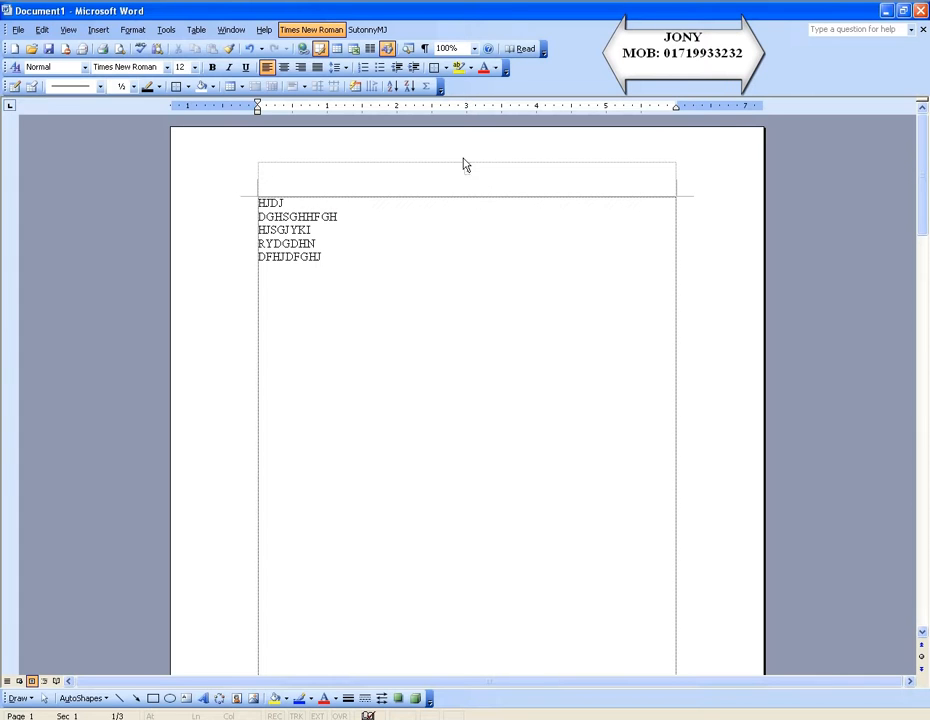
Change the page number format to uppercase letters (A, B, C) and apply it to the header numbers.
{"action": "scroll", "coordinate": [465, 280], "scroll_direction": "down", "scroll_amount": 10}
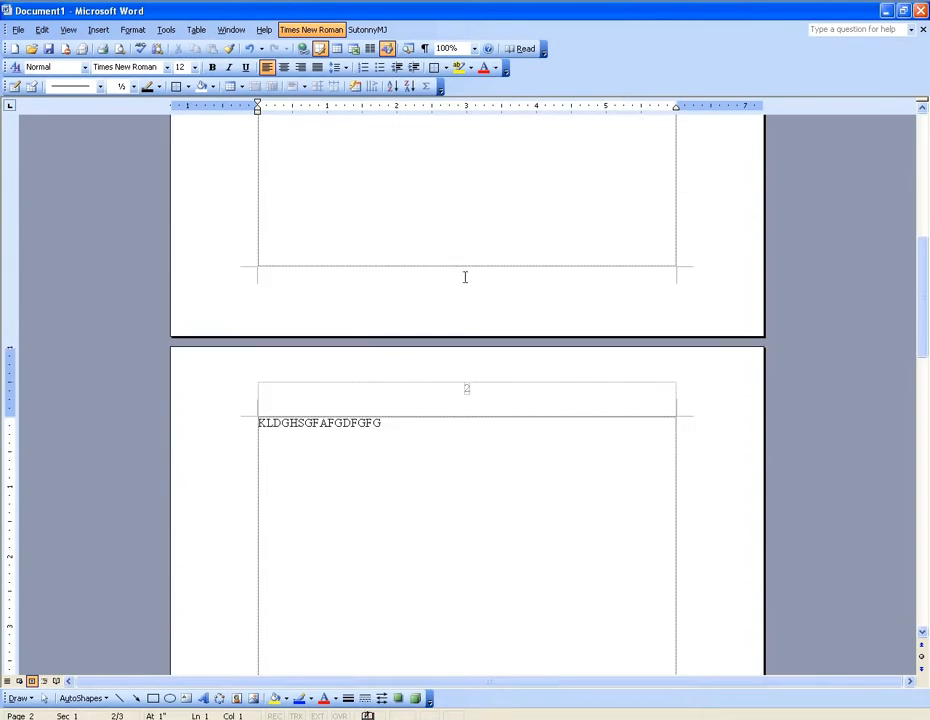
{"action": "scroll", "coordinate": [470, 360], "scroll_direction": "down", "scroll_amount": 15}
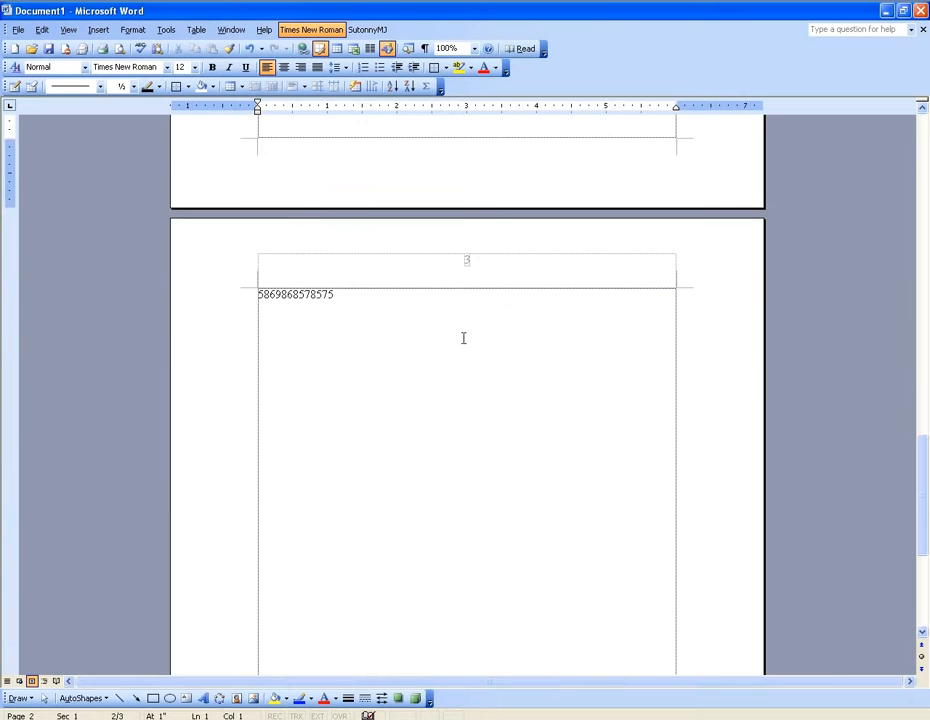
{"action": "scroll", "coordinate": [448, 292], "scroll_direction": "up", "scroll_amount": 12}
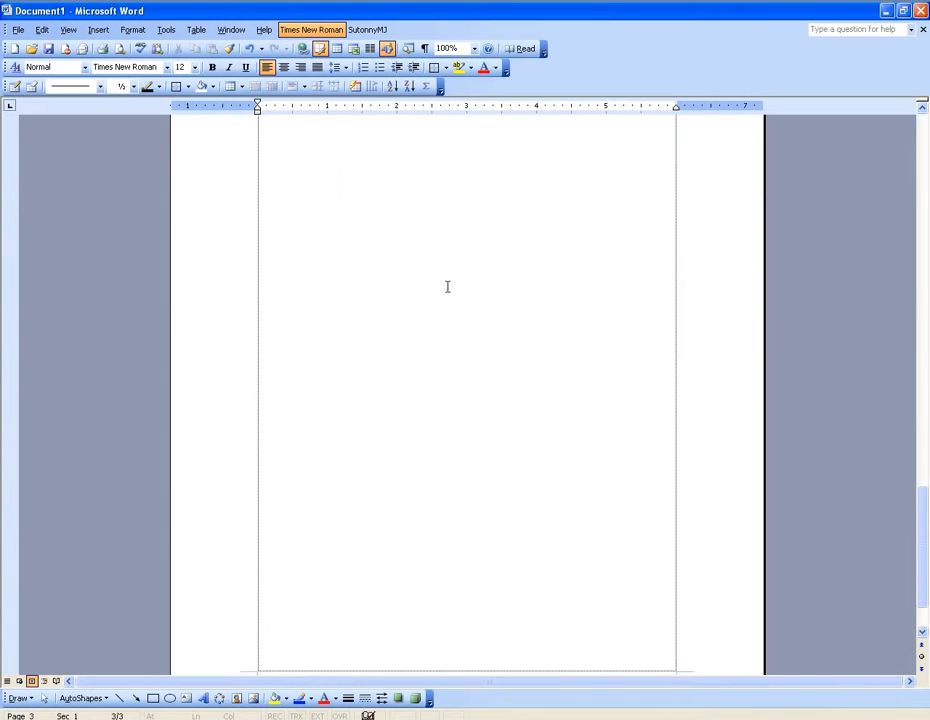
{"action": "scroll", "coordinate": [448, 287], "scroll_direction": "up", "scroll_amount": 12}
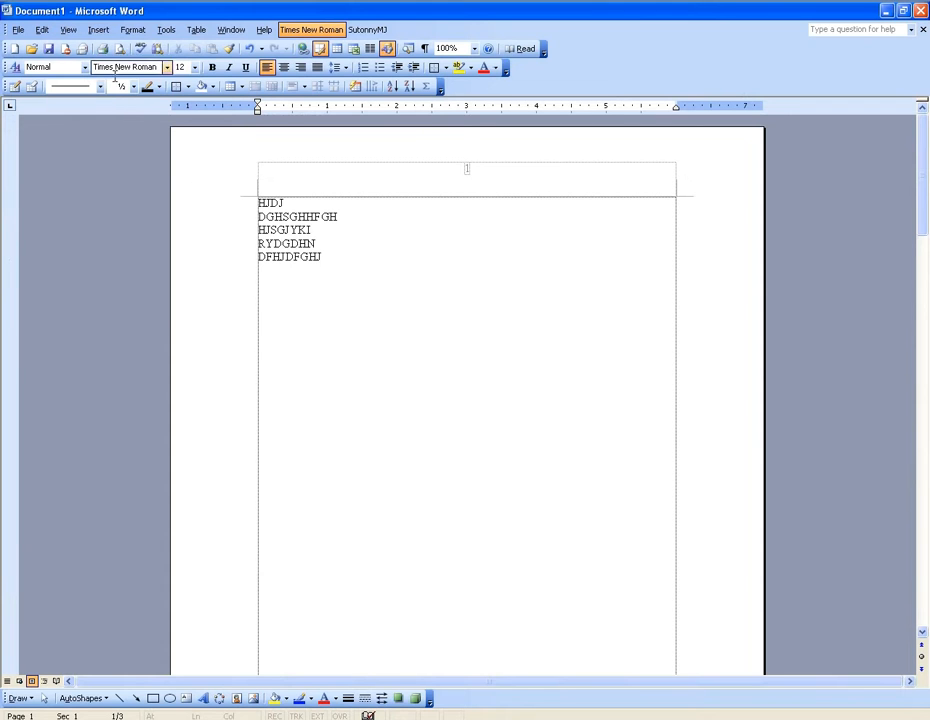
{"action": "left_click", "coordinate": [98, 29]}
{"action": "left_click", "coordinate": [130, 60]}
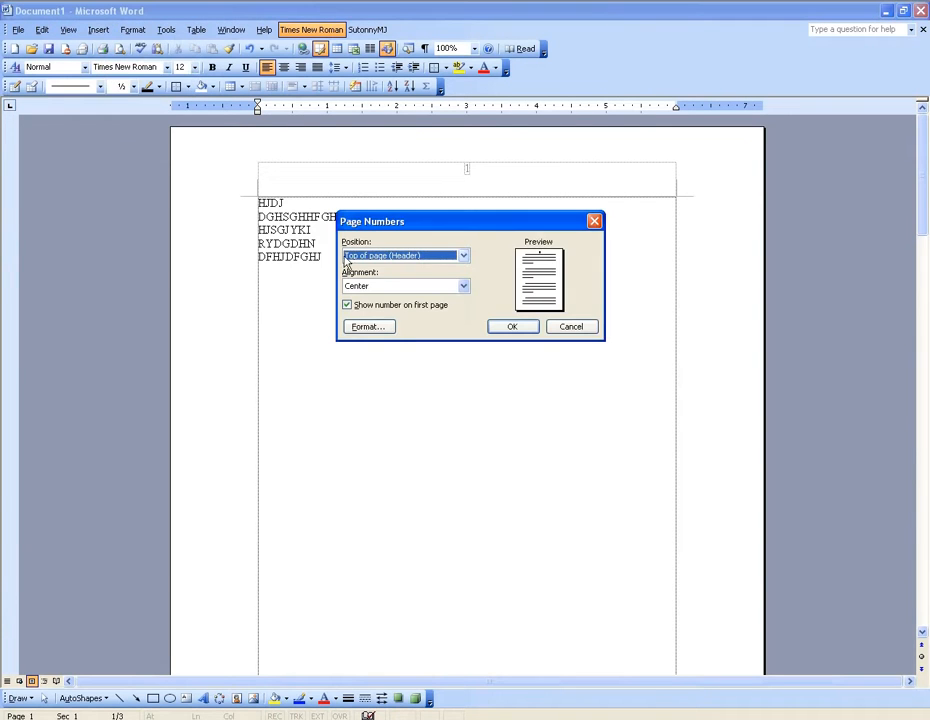
{"action": "left_click", "coordinate": [372, 336]}
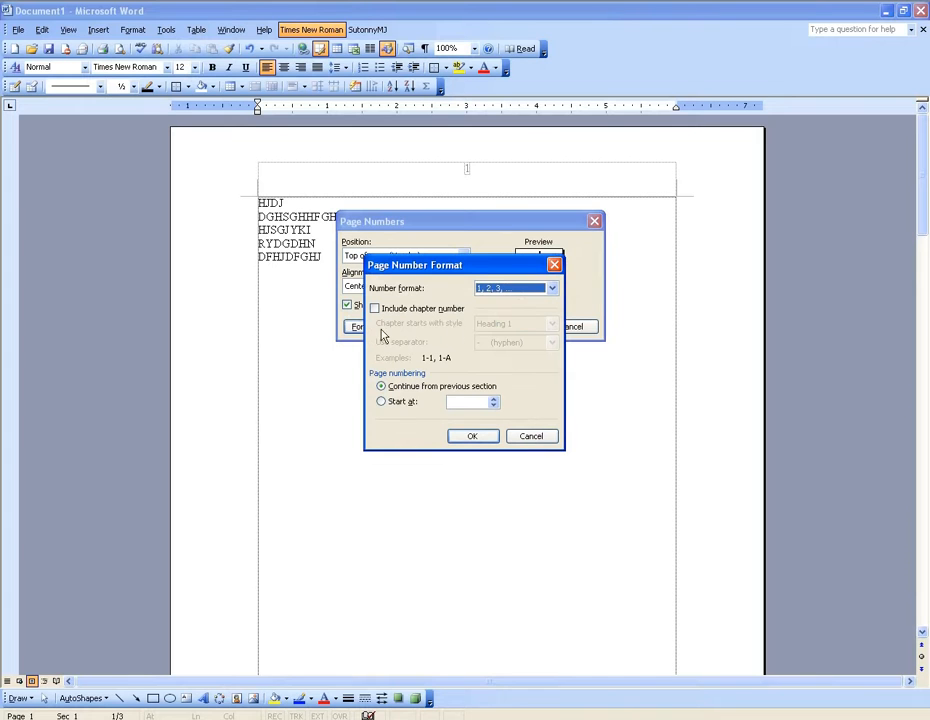
{"action": "left_click", "coordinate": [551, 289]}
{"action": "left_click", "coordinate": [484, 326]}
{"action": "left_click", "coordinate": [474, 439]}
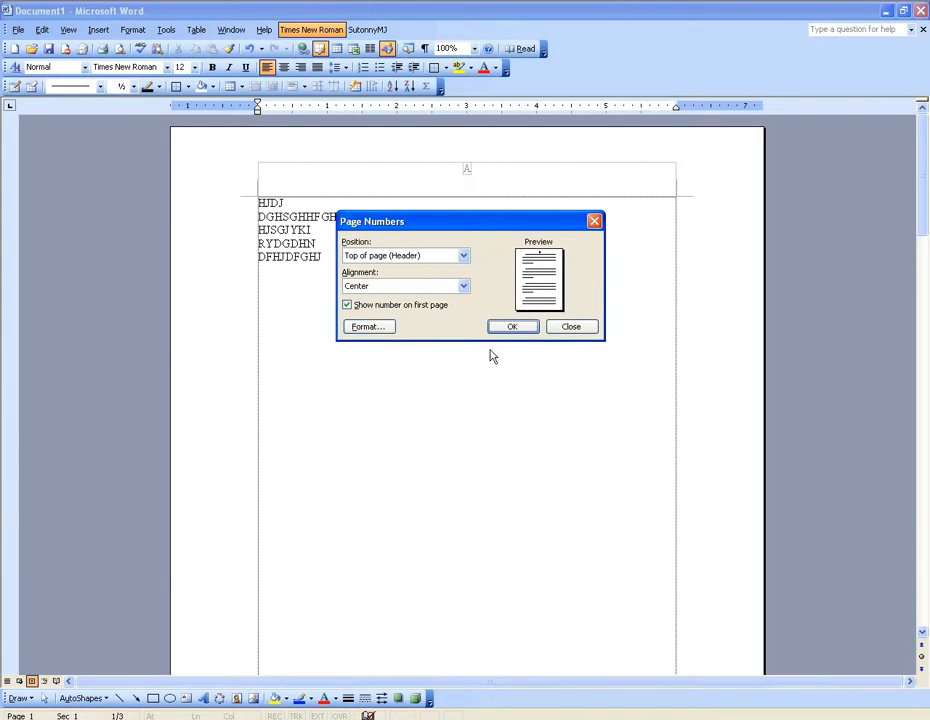
{"action": "left_click", "coordinate": [511, 327]}
{"action": "scroll", "coordinate": [461, 502], "scroll_direction": "down", "scroll_amount": 6}
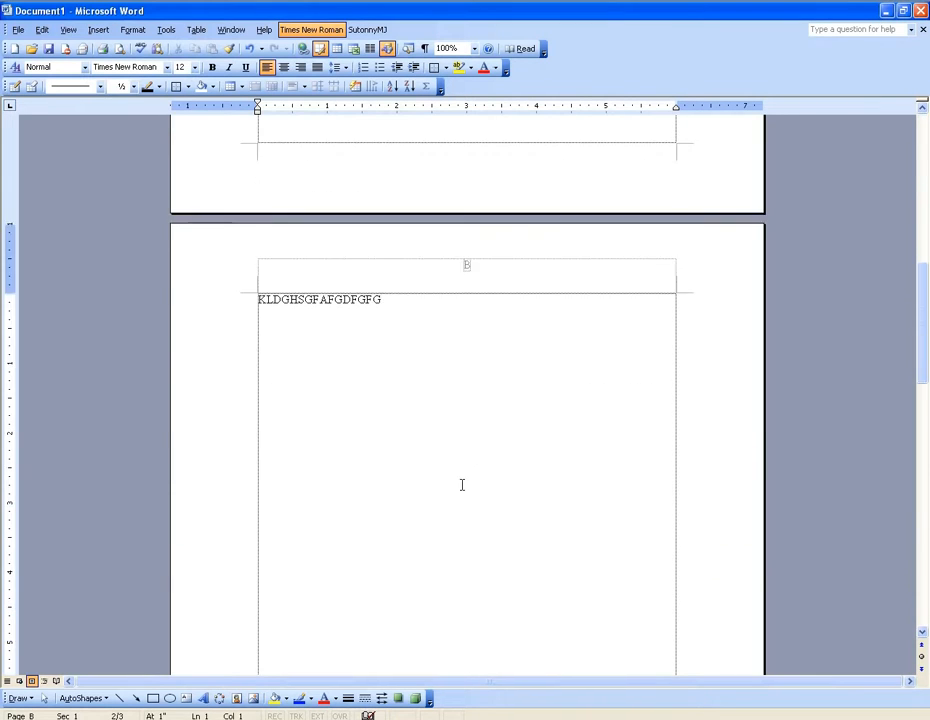
Check the letter page numbers in the headers of the first and second pages.
{"action": "scroll", "coordinate": [466, 465], "scroll_direction": "up", "scroll_amount": 9}
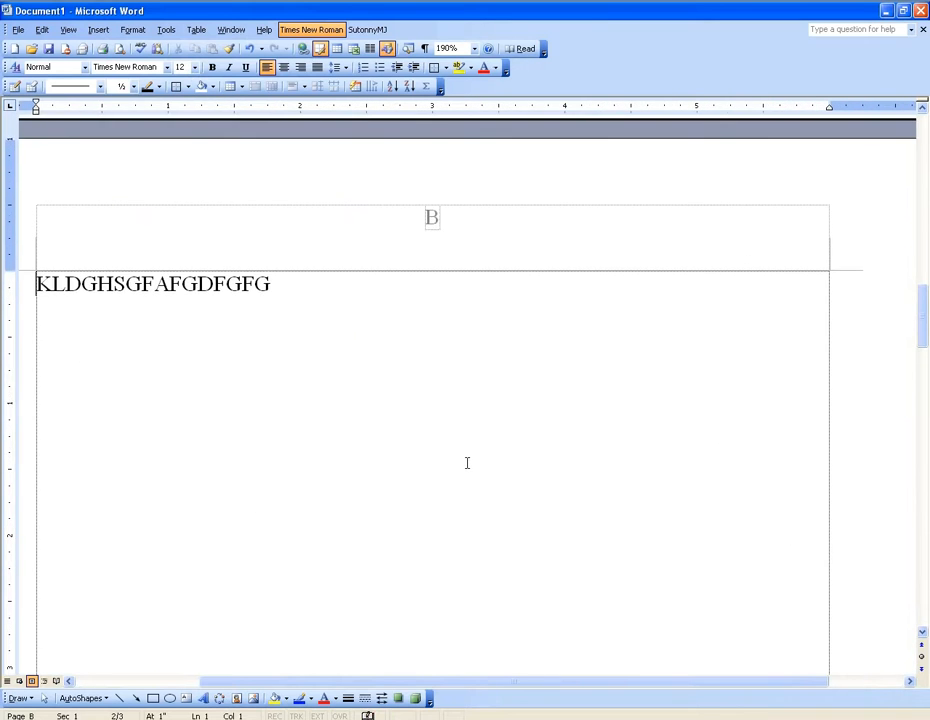
{"action": "scroll", "coordinate": [473, 398], "scroll_direction": "up", "scroll_amount": 8}
{"action": "scroll", "coordinate": [475, 385], "scroll_direction": "up", "scroll_amount": 5}
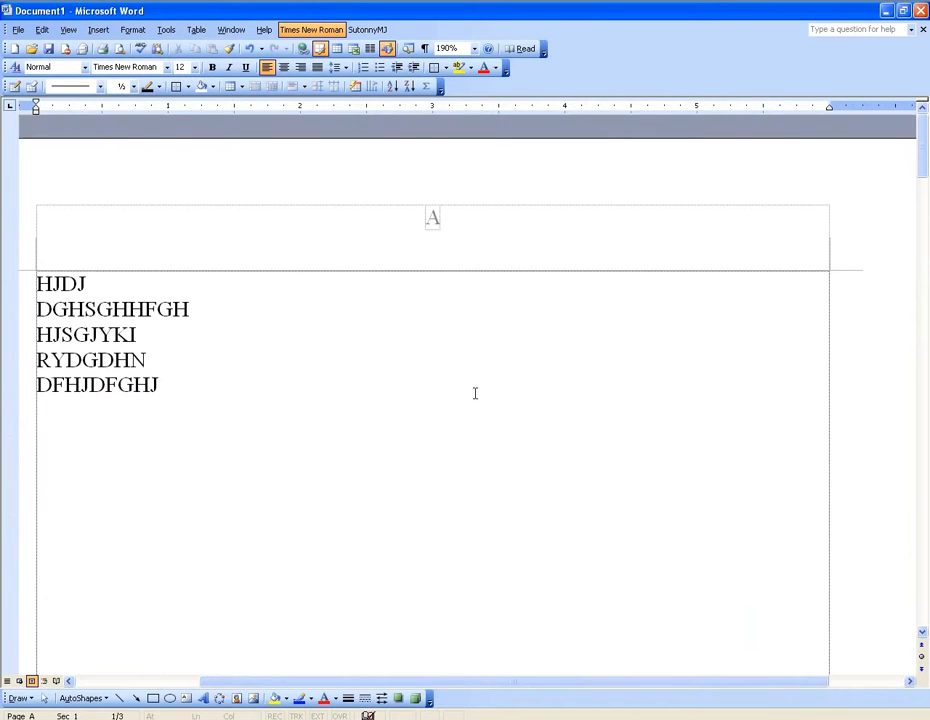
{"action": "scroll", "coordinate": [474, 394], "scroll_direction": "down", "scroll_amount": 15}
{"action": "scroll", "coordinate": [474, 395], "scroll_direction": "down", "scroll_amount": 9}
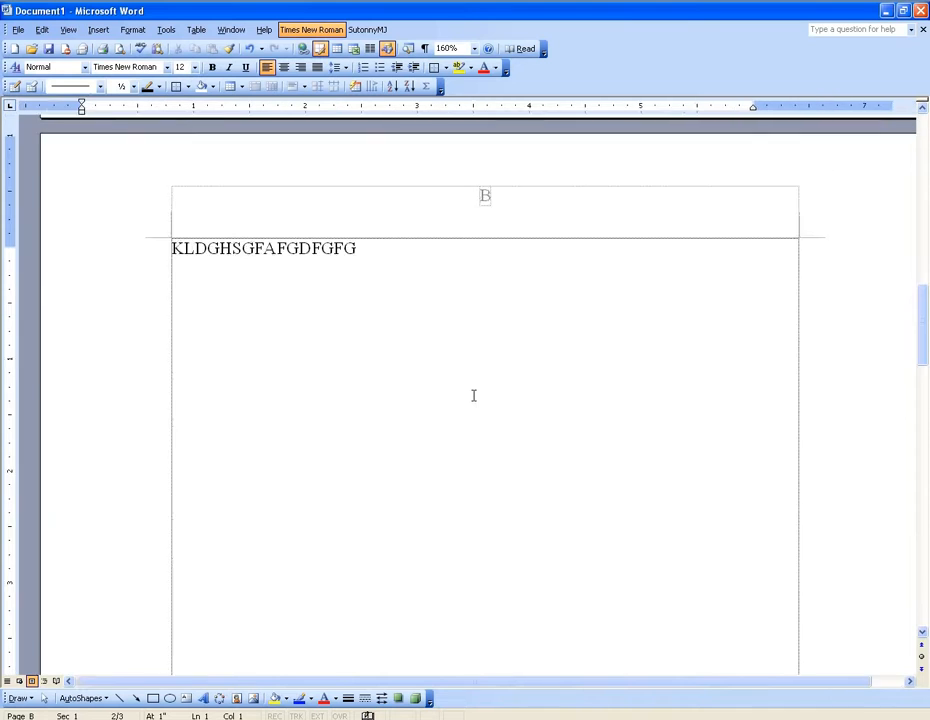
{"action": "scroll", "coordinate": [474, 395], "scroll_direction": "up", "scroll_amount": 15}
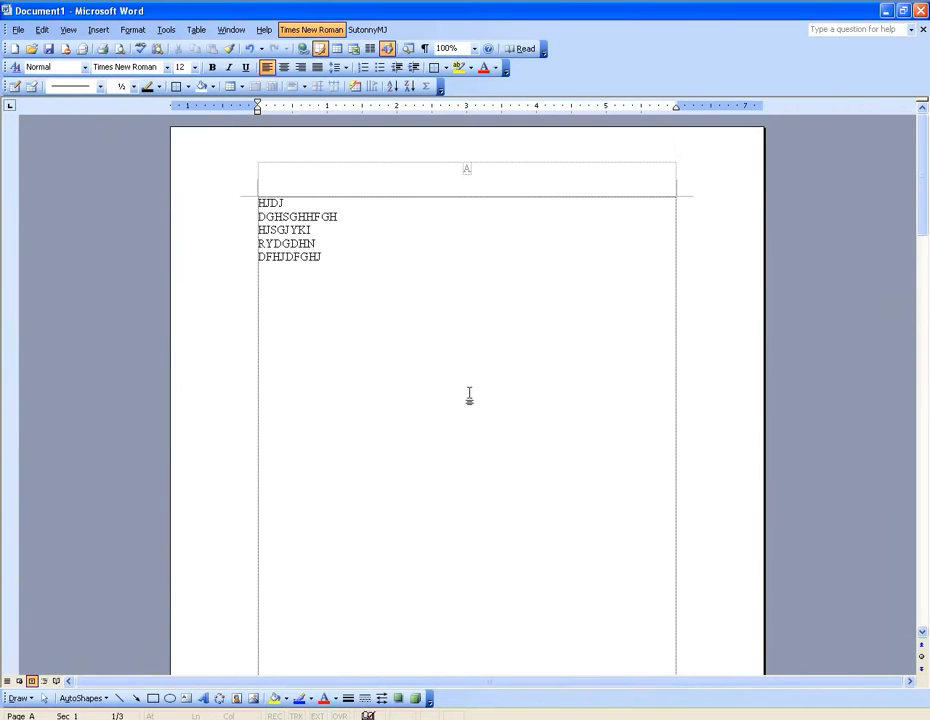
Insert the date in the "28 January 2008" format on the line below DFHJDFGHJ on the first page.
{"action": "left_click", "coordinate": [334, 263]}
{"action": "left_click", "coordinate": [103, 30]}
{"action": "left_click", "coordinate": [137, 142]}
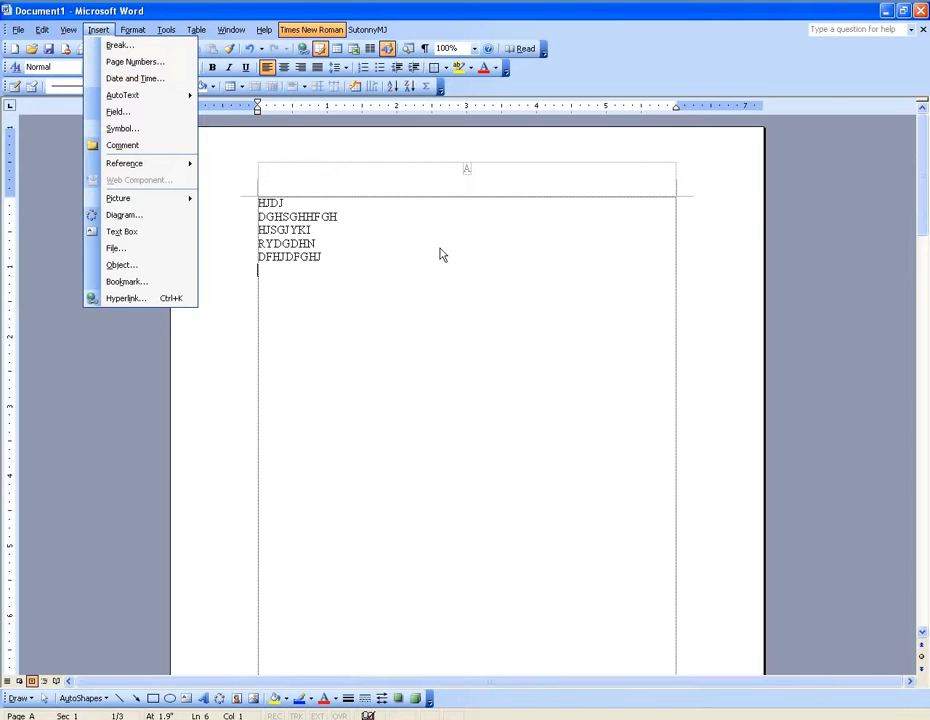
{"action": "left_click", "coordinate": [349, 270]}
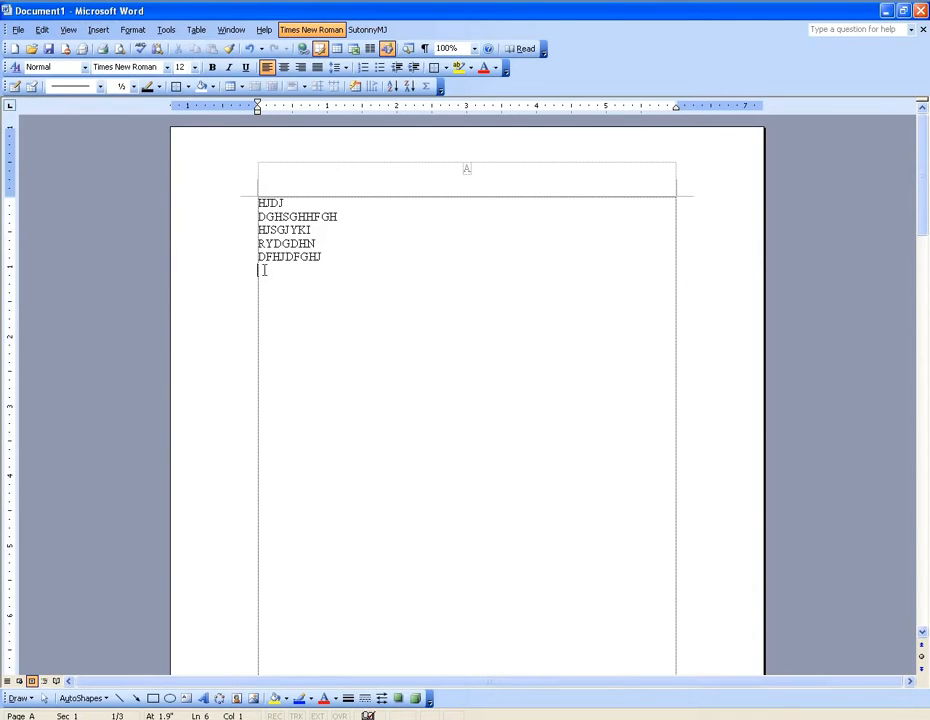
{"action": "left_click", "coordinate": [98, 29]}
{"action": "left_click", "coordinate": [113, 80]}
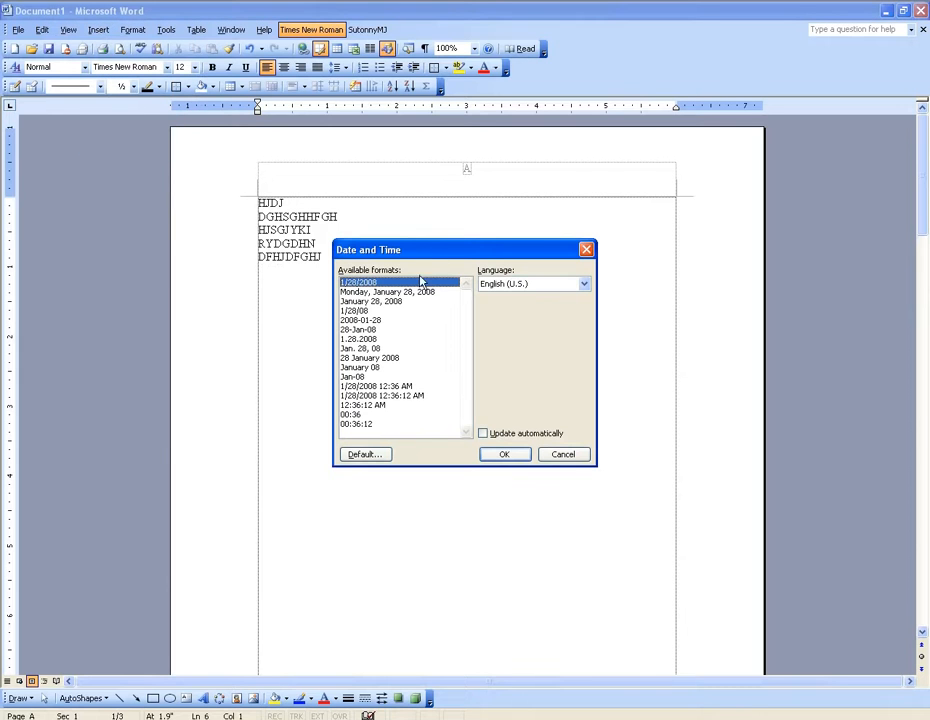
{"action": "left_click_drag", "start_coordinate": [432, 248], "coordinate": [546, 179]}
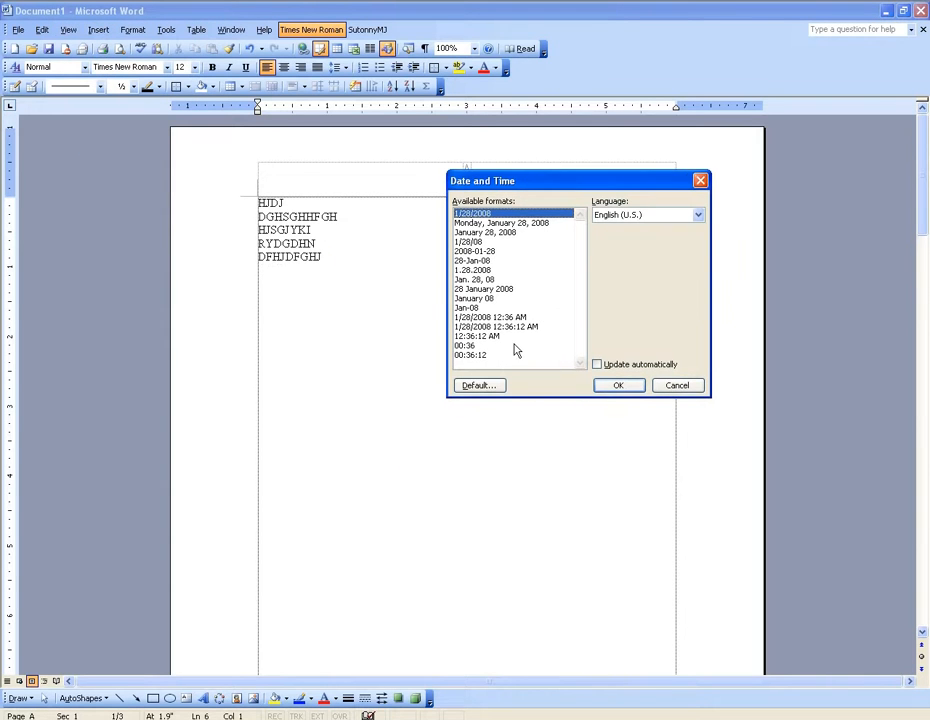
{"action": "left_click", "coordinate": [484, 289]}
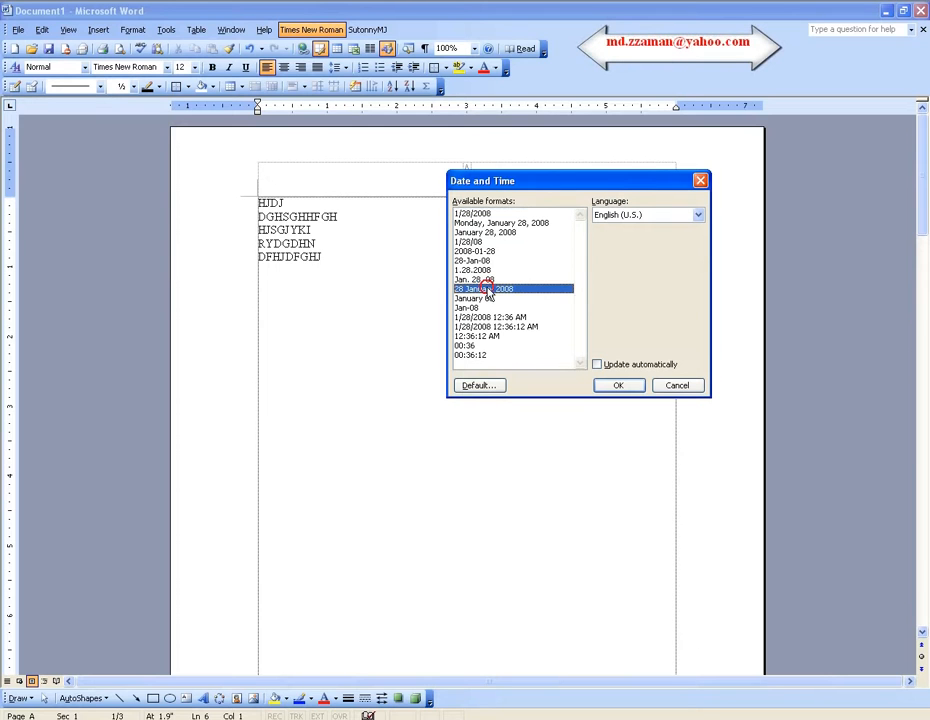
{"action": "left_click", "coordinate": [626, 391]}
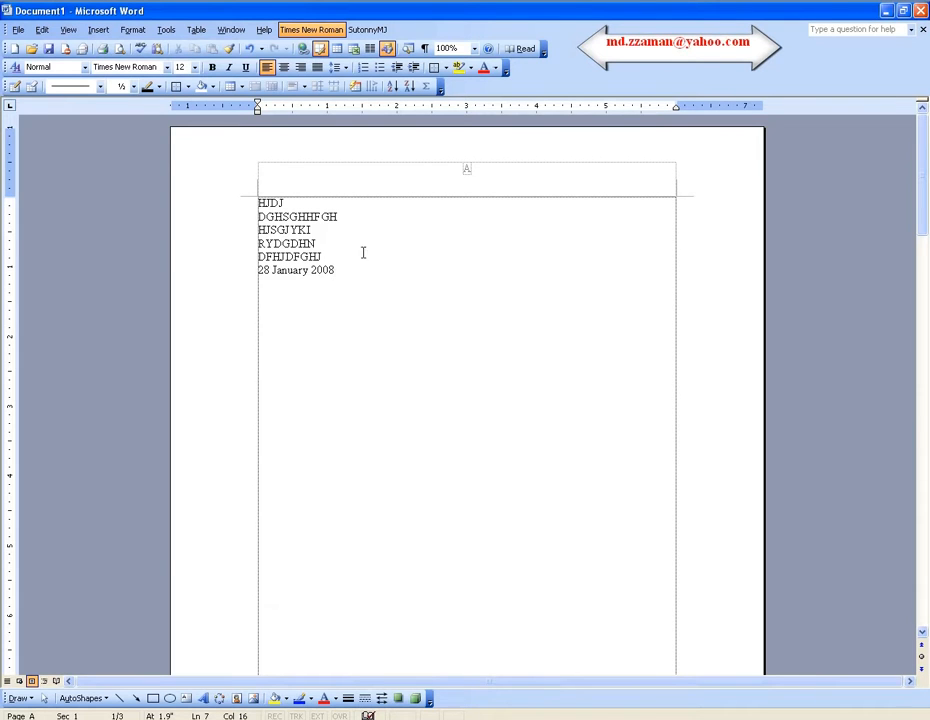
Insert the date in the 1/28/08 format after DGHSGHHFGH and add a gap between the text and the date.
{"action": "left_click", "coordinate": [341, 216]}
{"action": "left_click", "coordinate": [98, 30]}
{"action": "left_click", "coordinate": [125, 78]}
{"action": "left_click", "coordinate": [463, 232]}
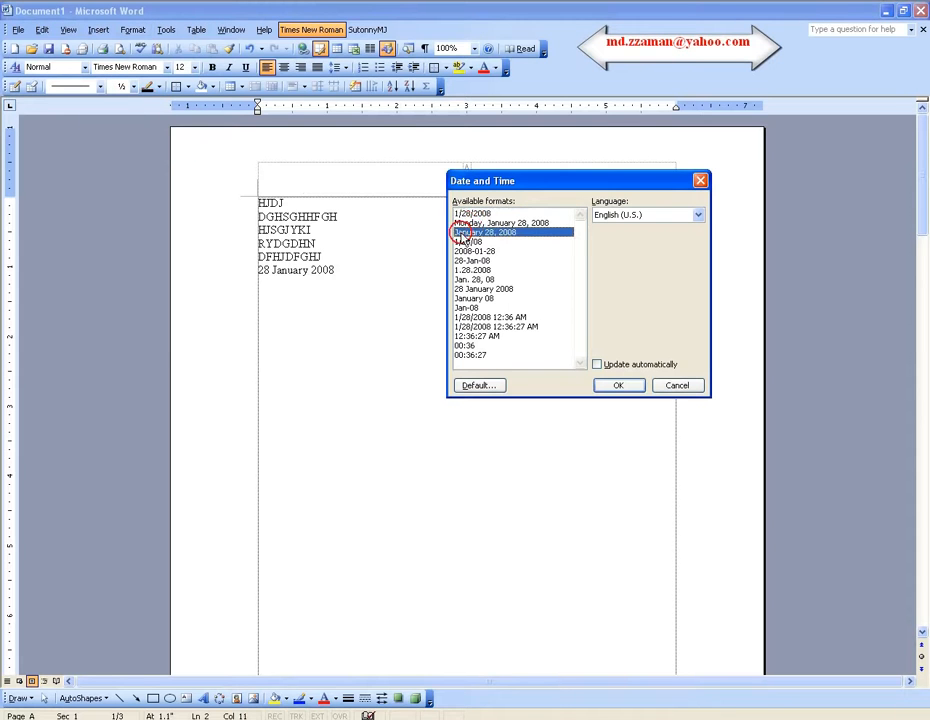
{"action": "left_click", "coordinate": [466, 243]}
{"action": "left_click", "coordinate": [628, 385]}
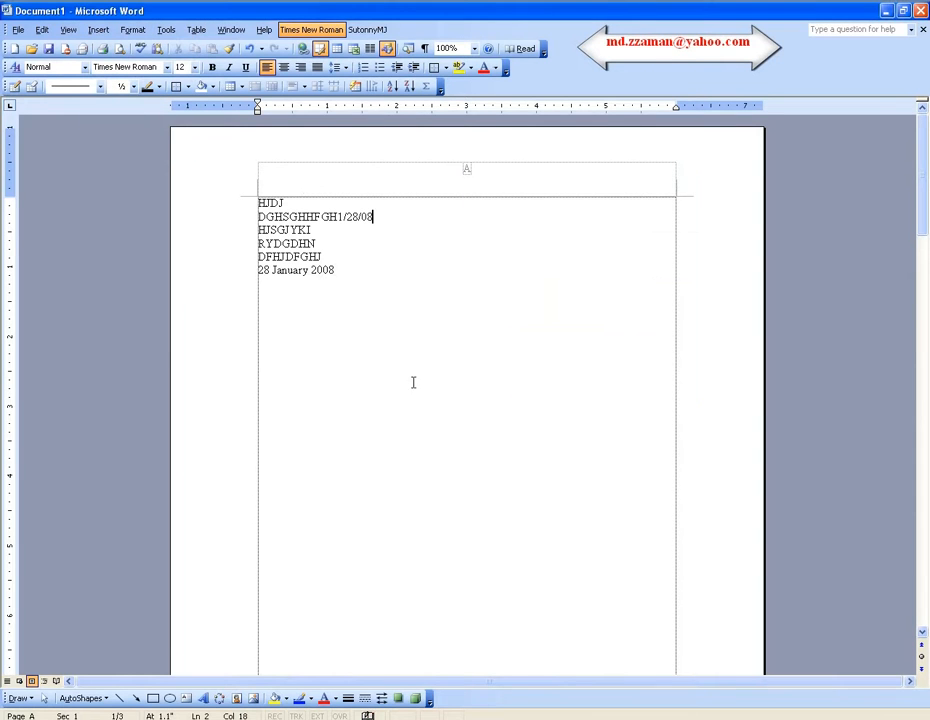
{"action": "left_click", "coordinate": [337, 217]}
{"action": "left_click", "coordinate": [98, 29]}
{"action": "left_click", "coordinate": [120, 144]}
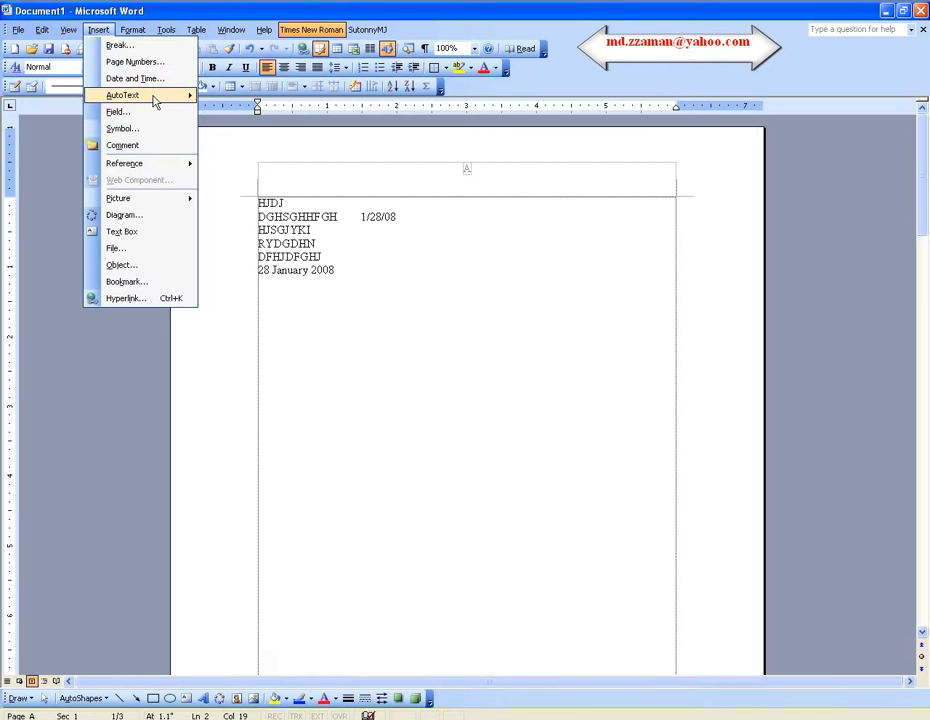
{"action": "mouse_move", "coordinate": [165, 101]}
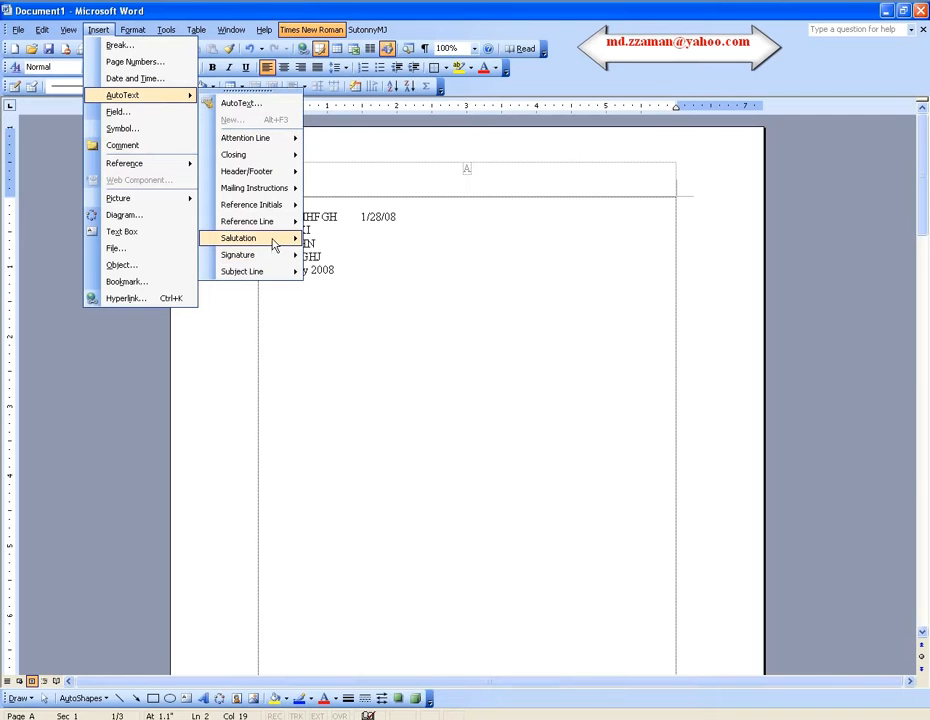
{"action": "mouse_move", "coordinate": [272, 244]}
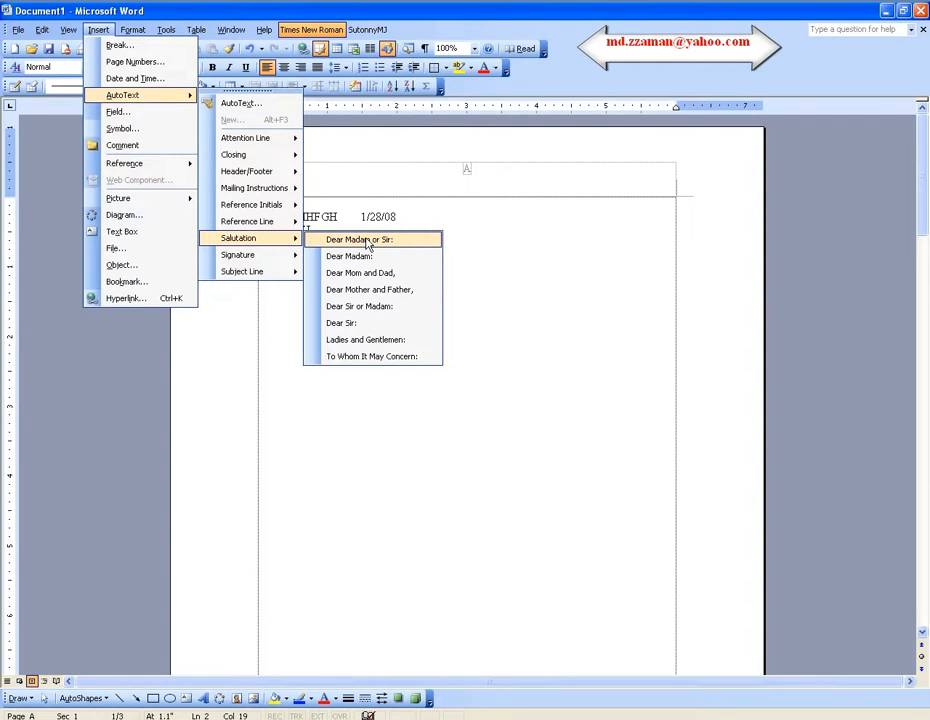
Insert the AutoText salutation "Dear Madam or Sir:" two lines below the 28 January 2008 line.
{"action": "left_click", "coordinate": [515, 276]}
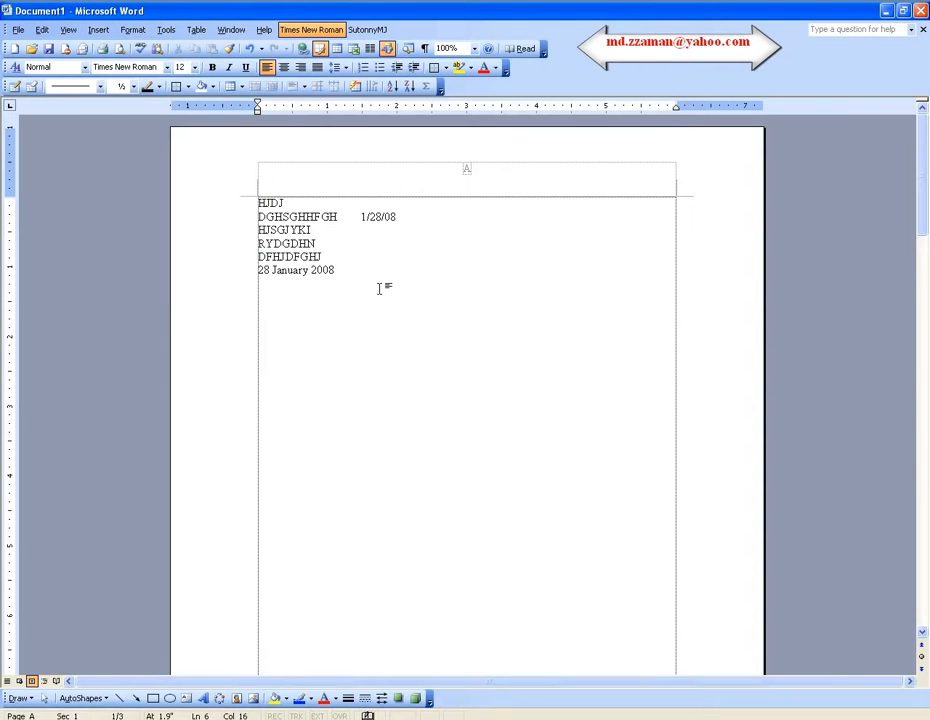
{"action": "key", "text": "Return"}
{"action": "key", "text": "Return"}
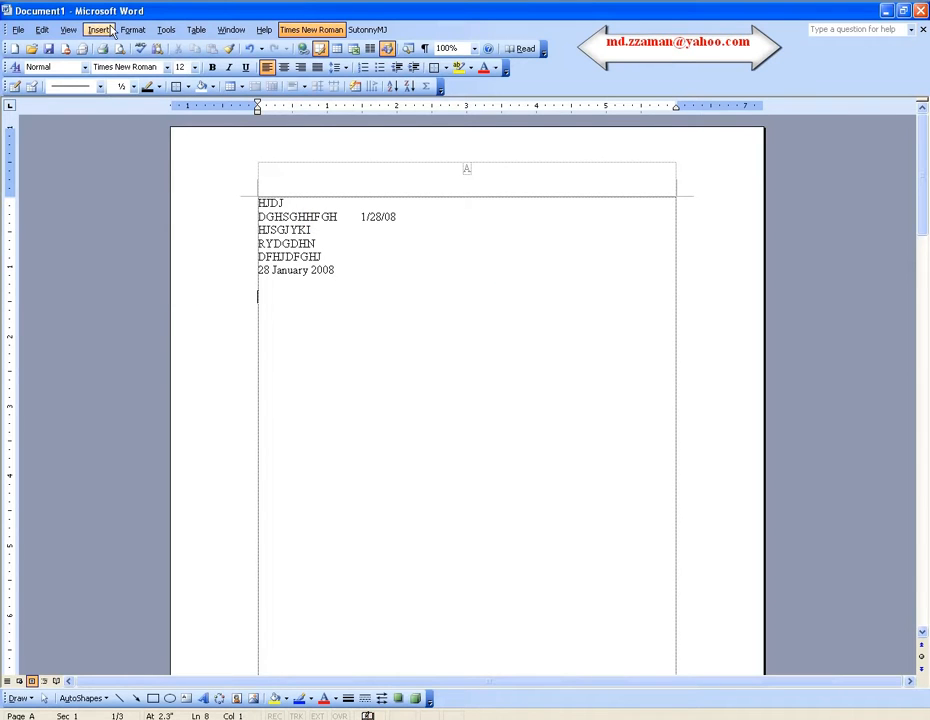
{"action": "left_click", "coordinate": [97, 30]}
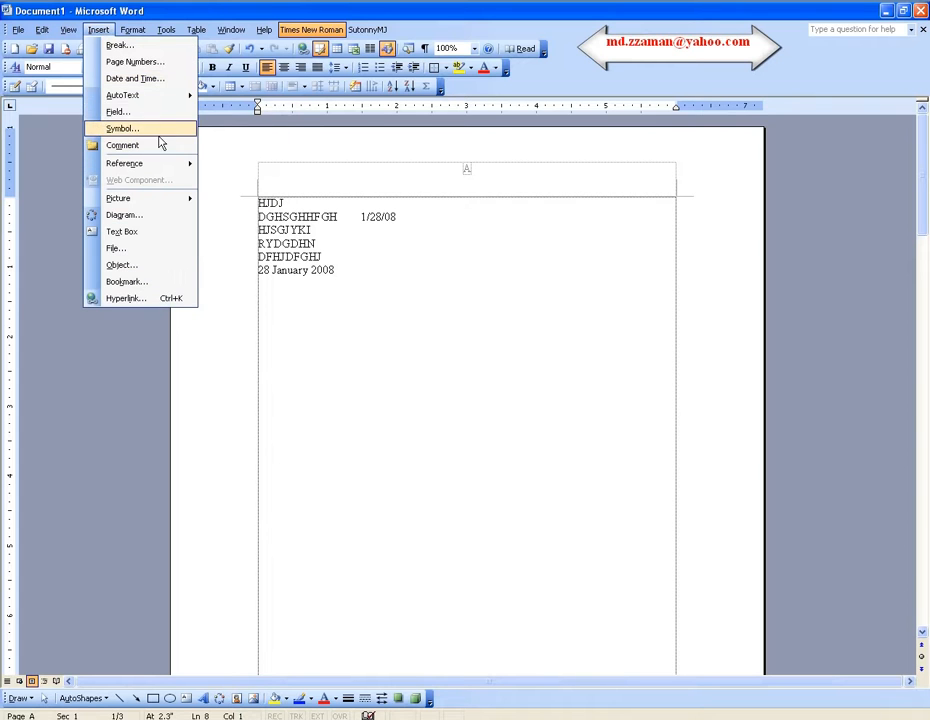
{"action": "left_click", "coordinate": [170, 100]}
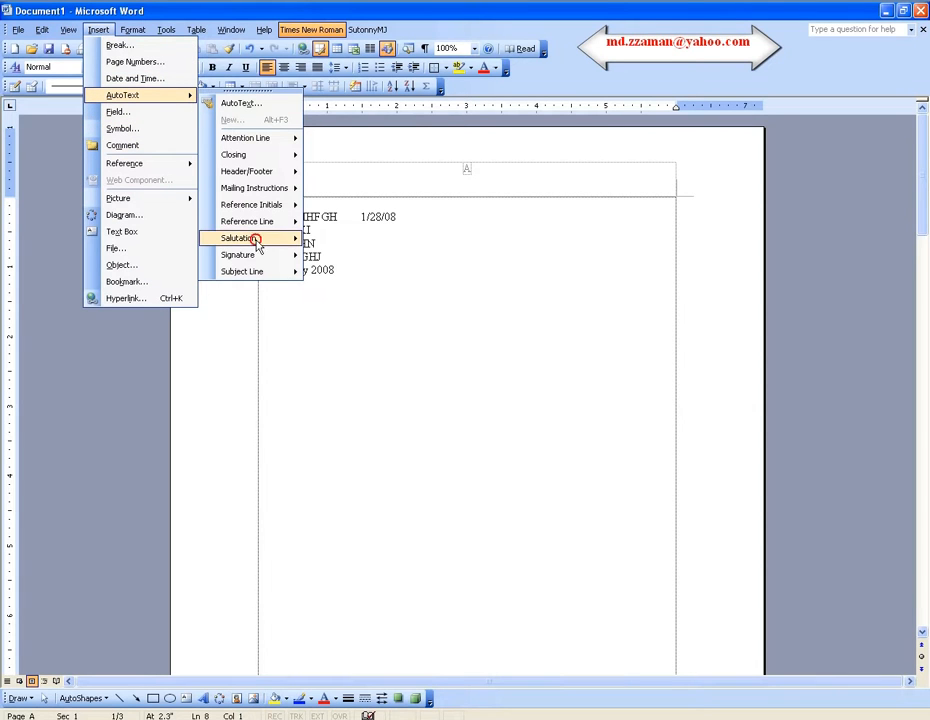
{"action": "mouse_move", "coordinate": [257, 238]}
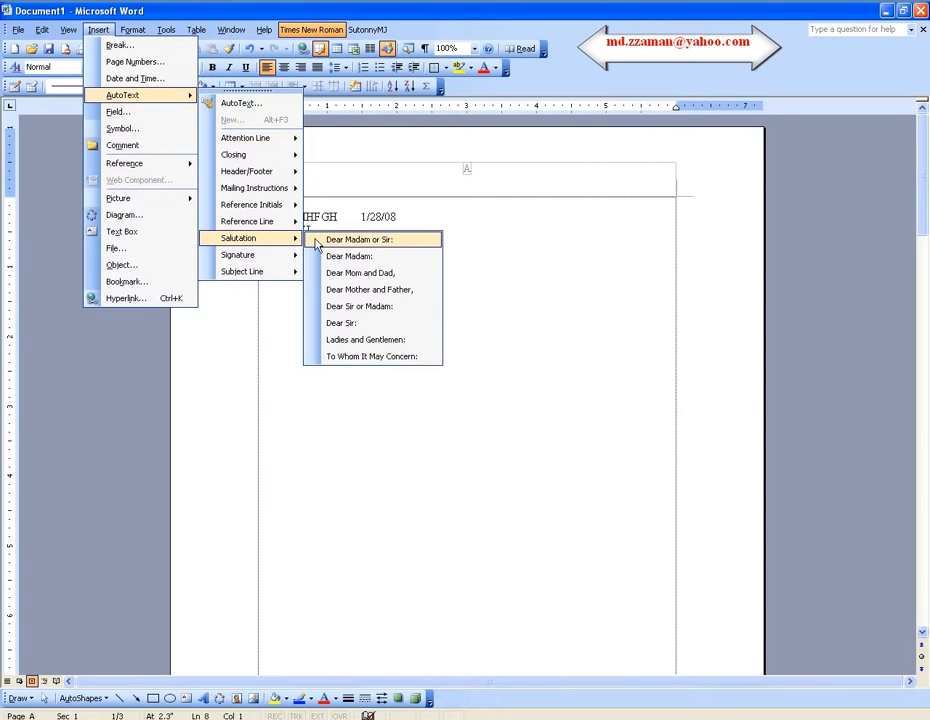
{"action": "left_click", "coordinate": [380, 249]}
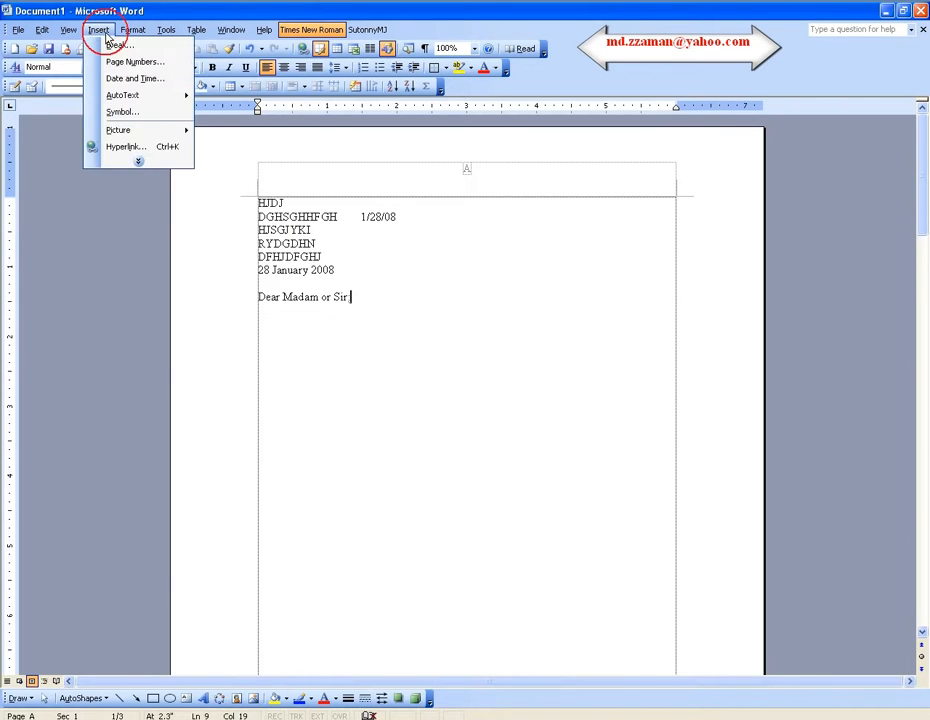
{"action": "left_click", "coordinate": [139, 161]}
{"action": "mouse_move", "coordinate": [141, 96]}
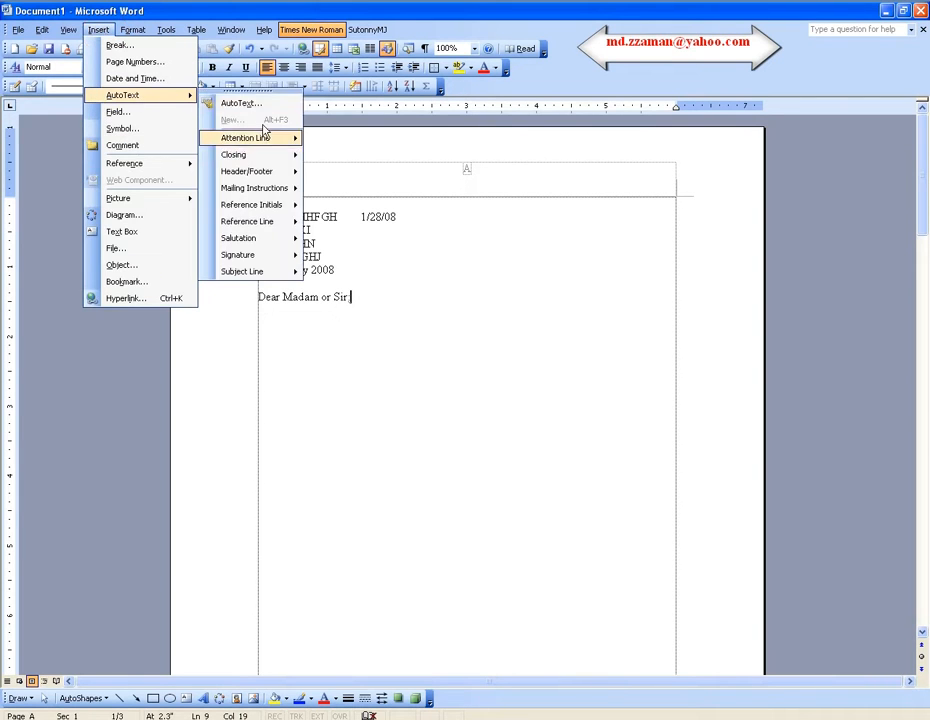
{"action": "mouse_move", "coordinate": [266, 239]}
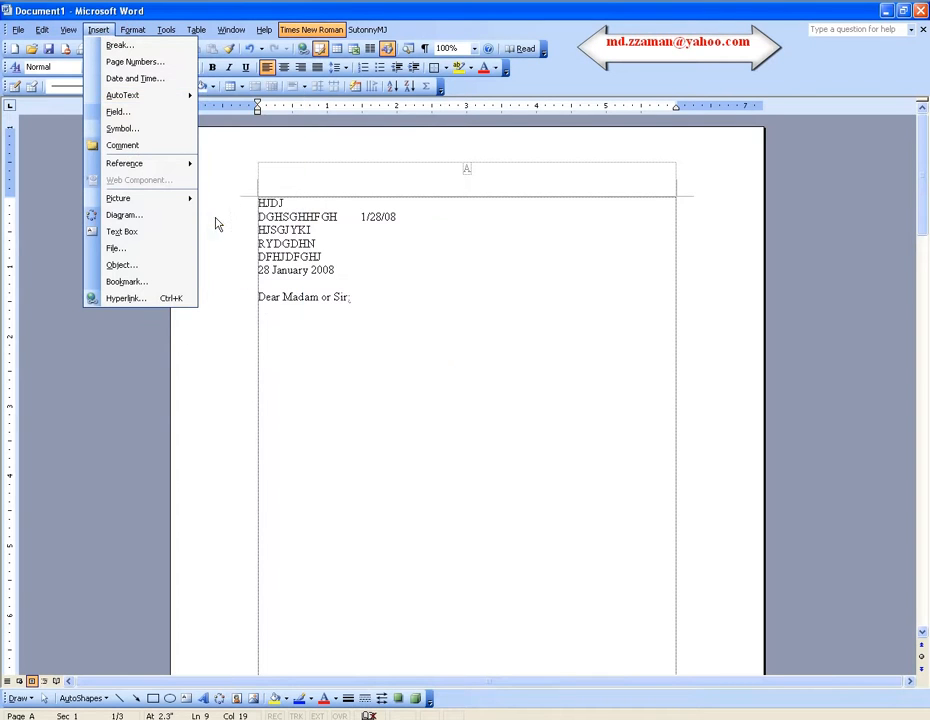
{"action": "mouse_move", "coordinate": [180, 95]}
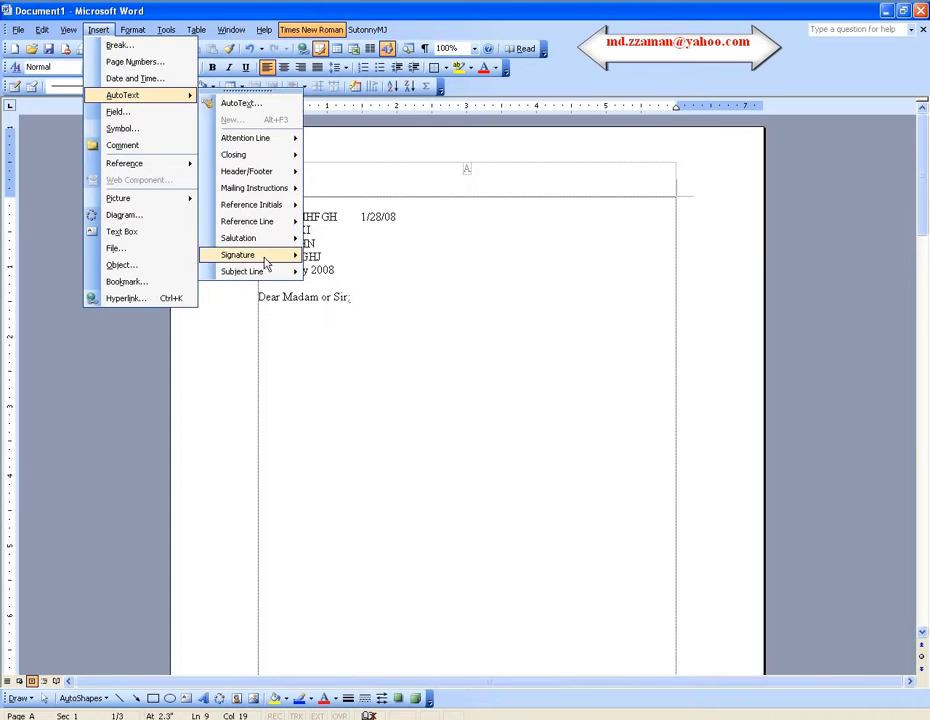
{"action": "mouse_move", "coordinate": [292, 273]}
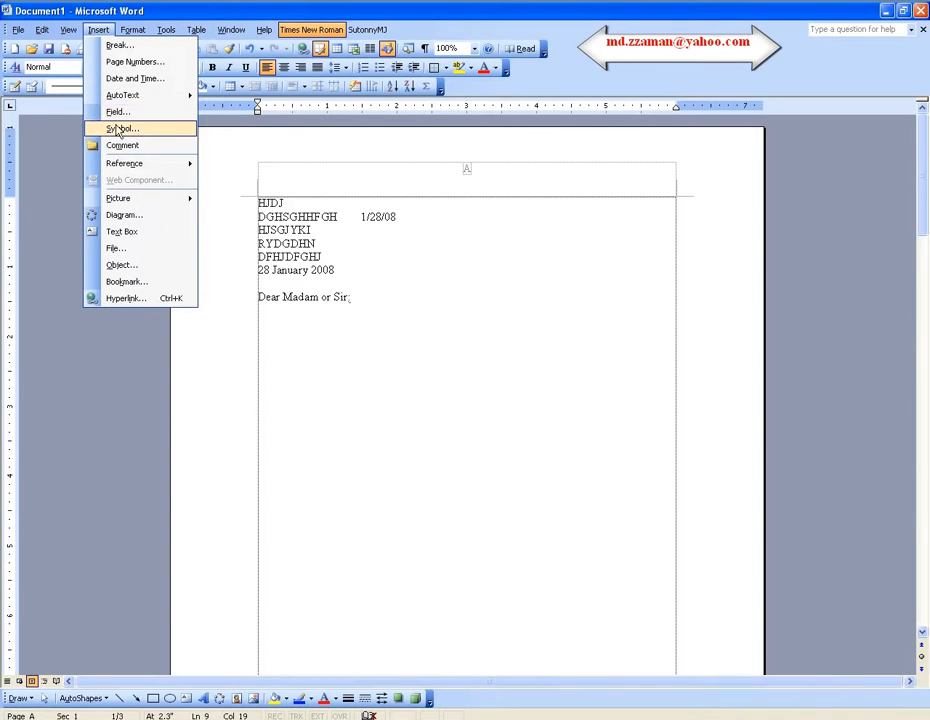
Insert the Wingdings telephone symbol (character code 40) after "Dear Madam or Sir:" and close the Symbol dialog.
{"action": "left_click", "coordinate": [137, 131]}
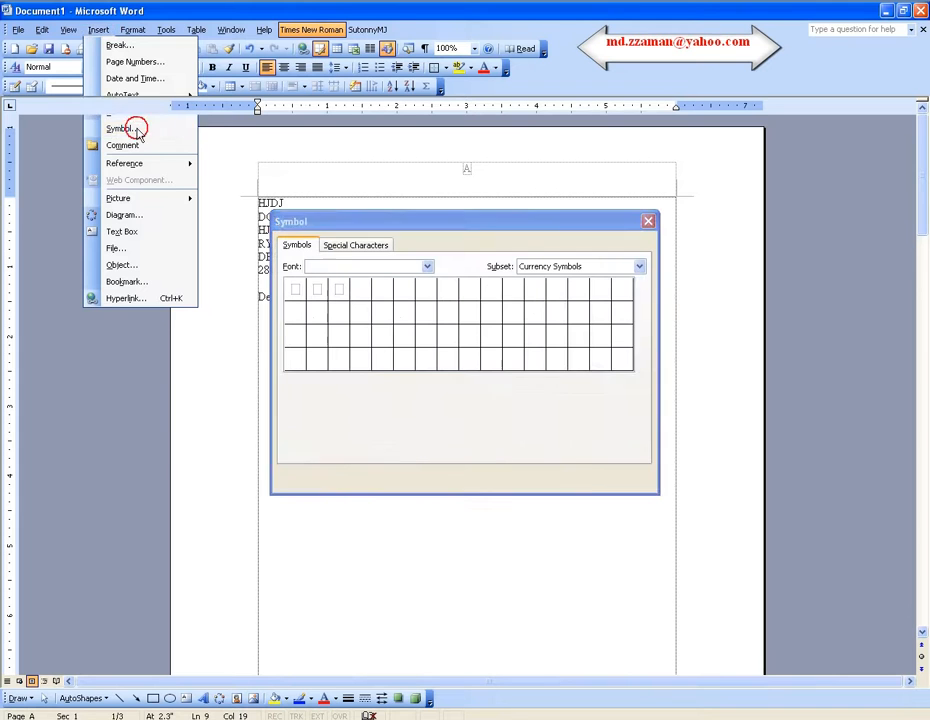
{"action": "left_click_drag", "start_coordinate": [455, 228], "coordinate": [620, 134]}
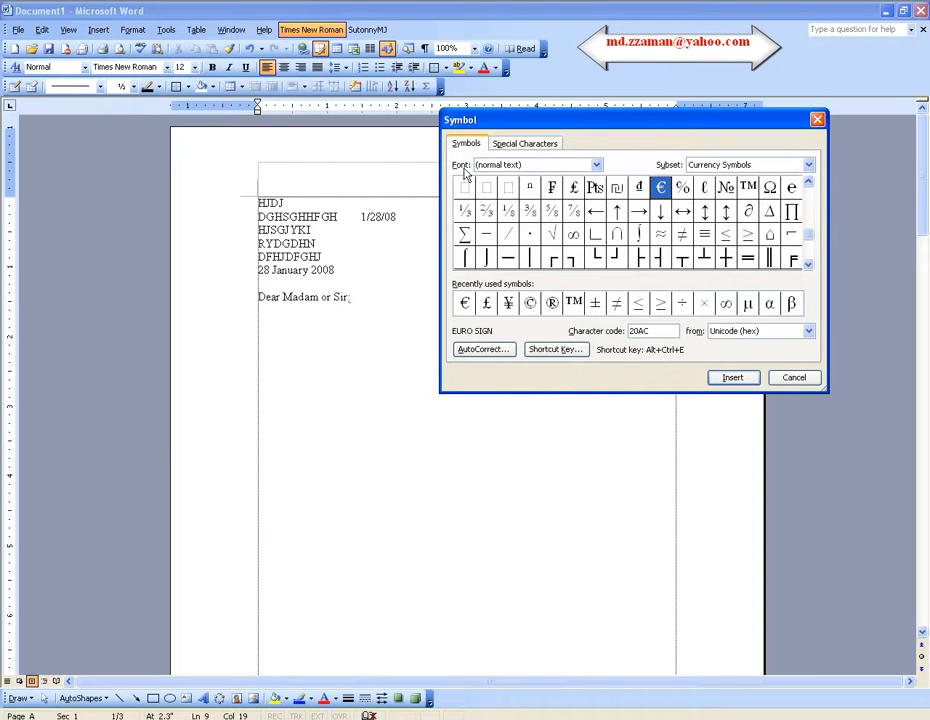
{"action": "left_click", "coordinate": [597, 166]}
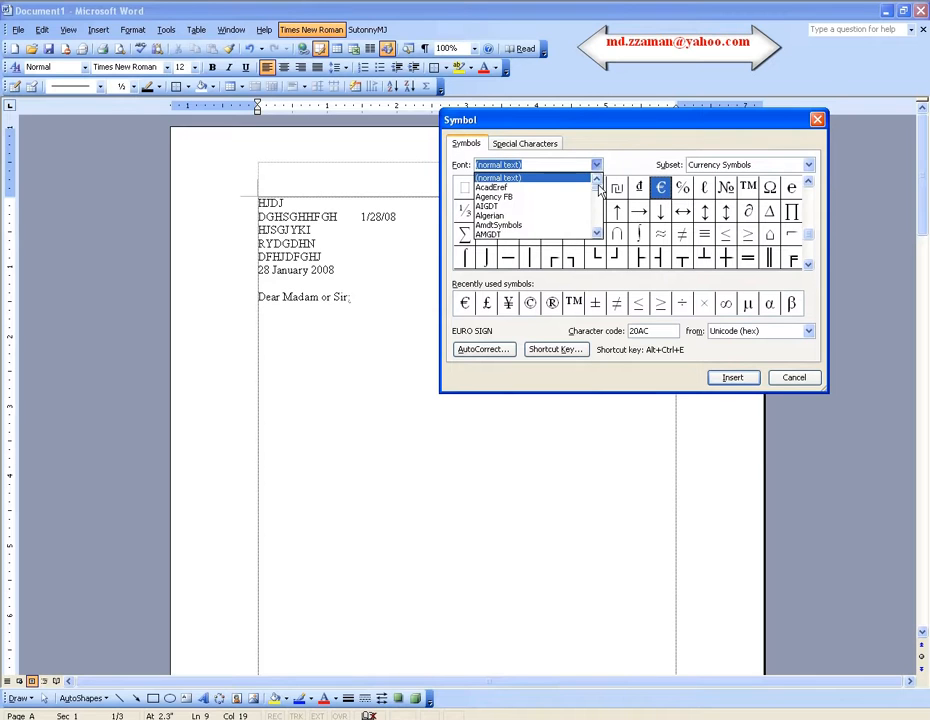
{"action": "left_click_drag", "start_coordinate": [599, 190], "coordinate": [598, 231]}
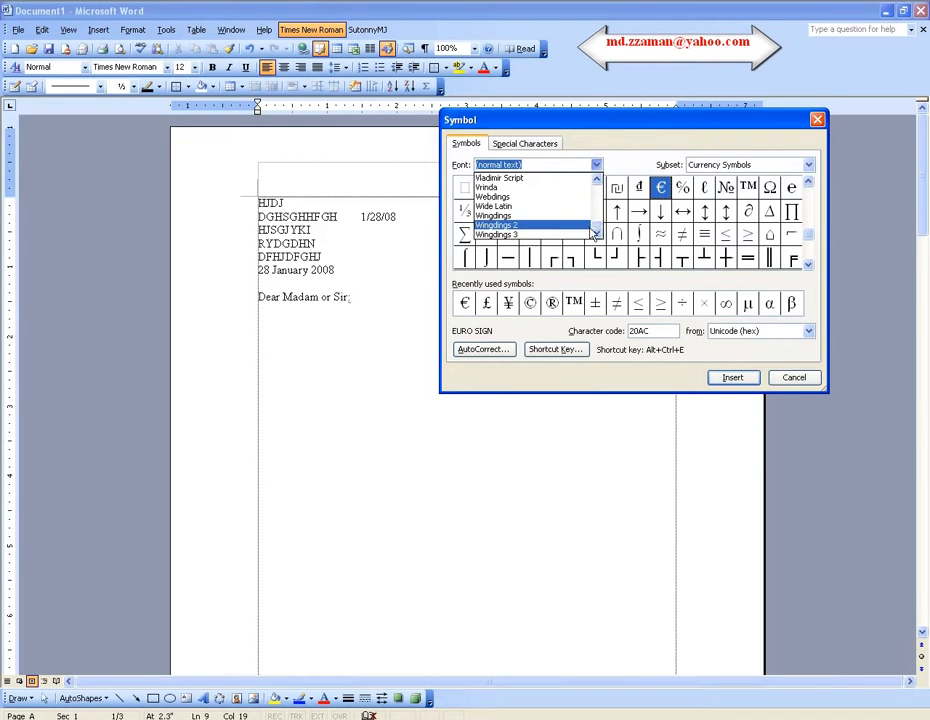
{"action": "left_click", "coordinate": [535, 216]}
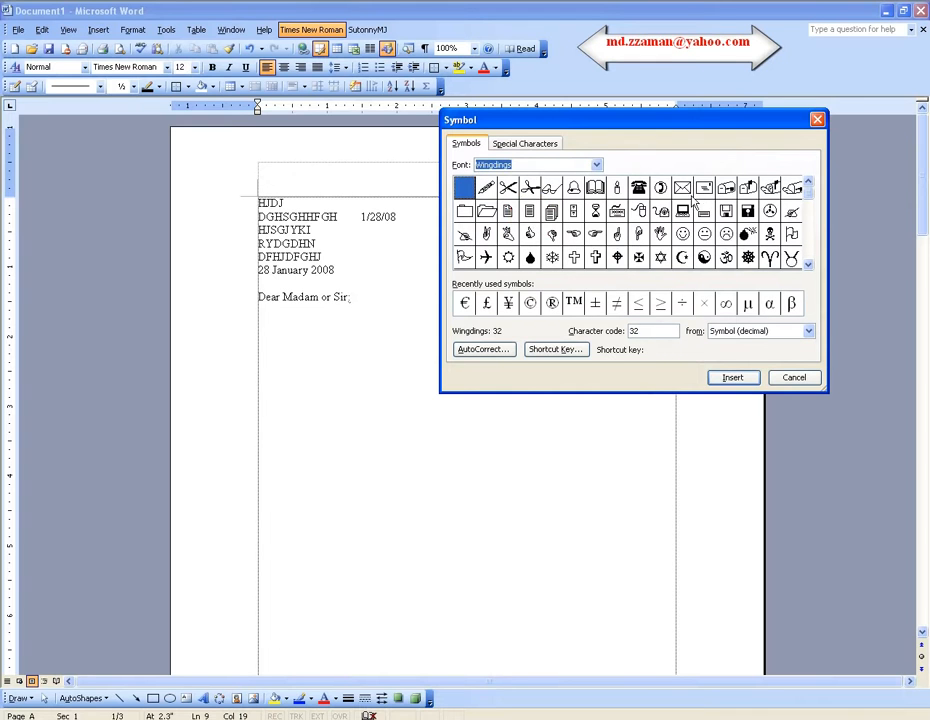
{"action": "left_click_drag", "start_coordinate": [690, 222], "coordinate": [769, 188]}
{"action": "left_click", "coordinate": [638, 188]}
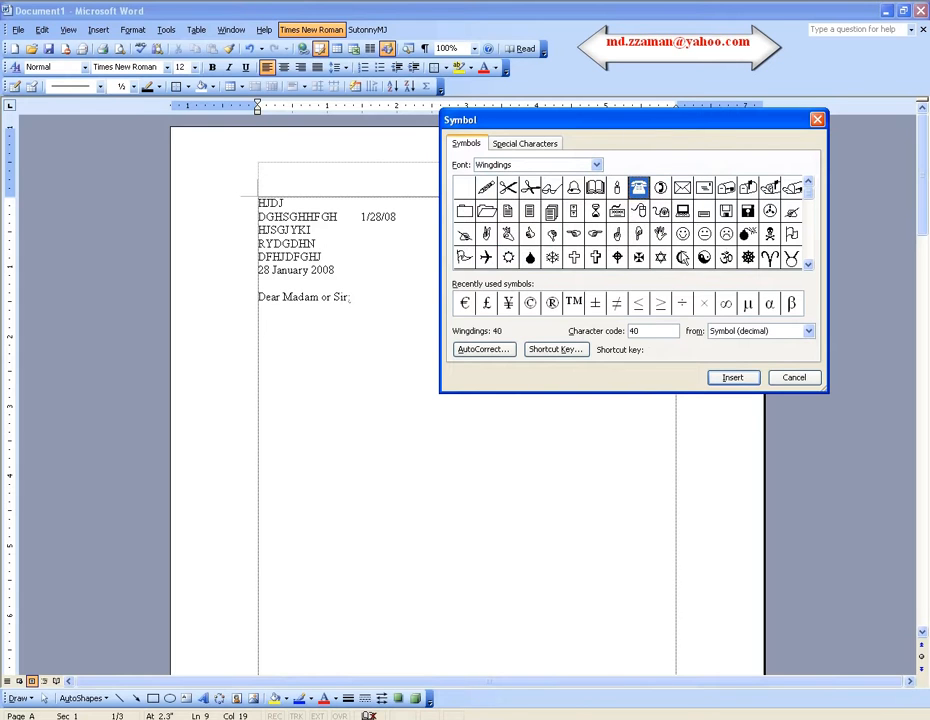
{"action": "left_click", "coordinate": [733, 377]}
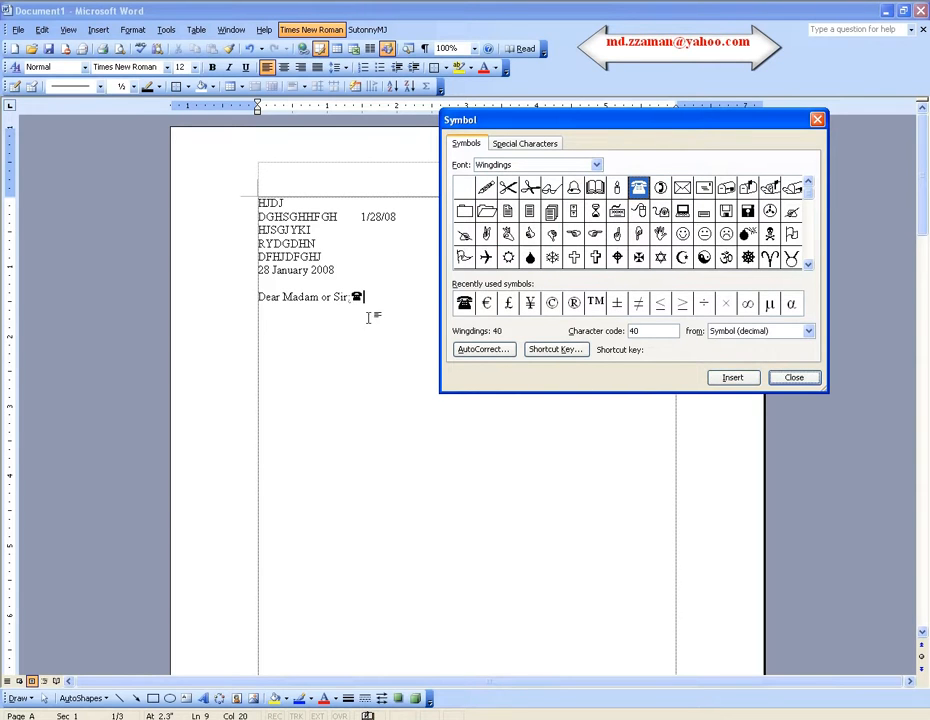
{"action": "left_click", "coordinate": [793, 377]}
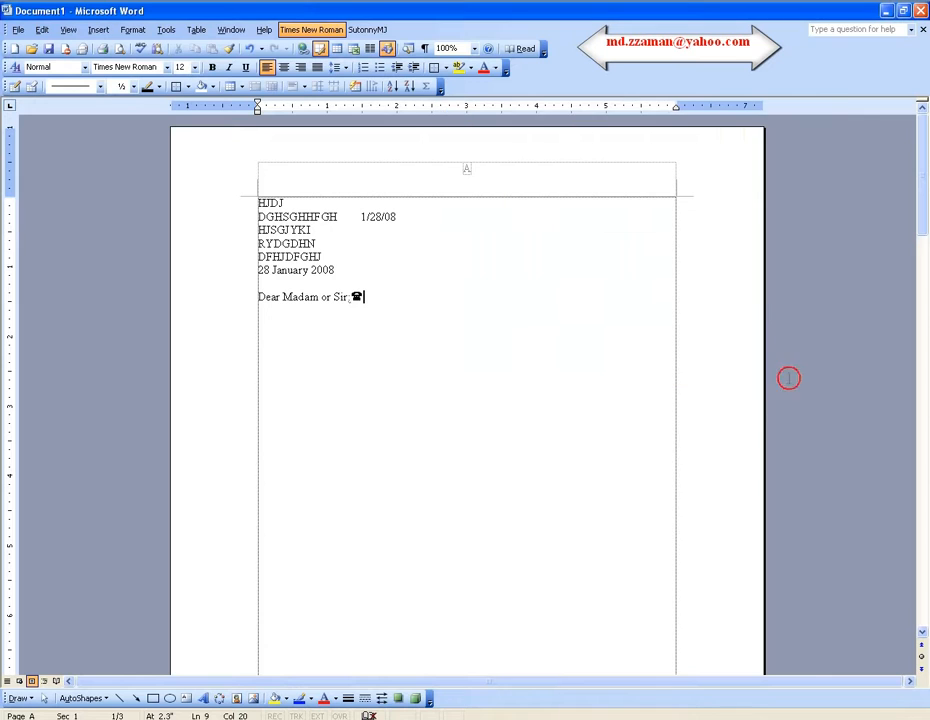
Set the font size of the telephone symbol after "Dear Madam or Sir:" to 20.
{"action": "double_click", "coordinate": [356, 300]}
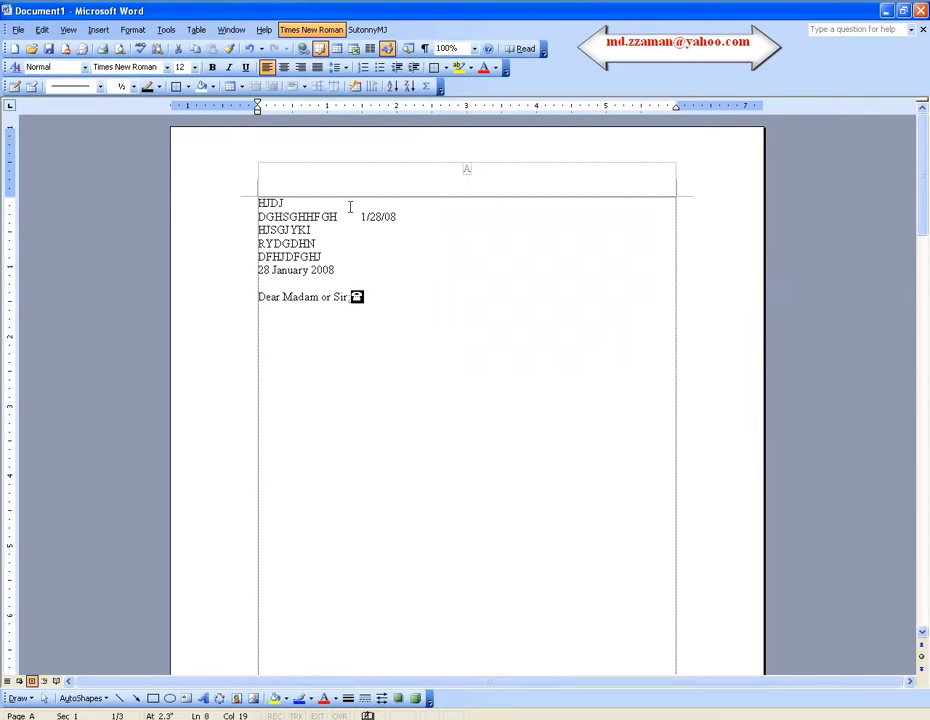
{"action": "left_click", "coordinate": [195, 70]}
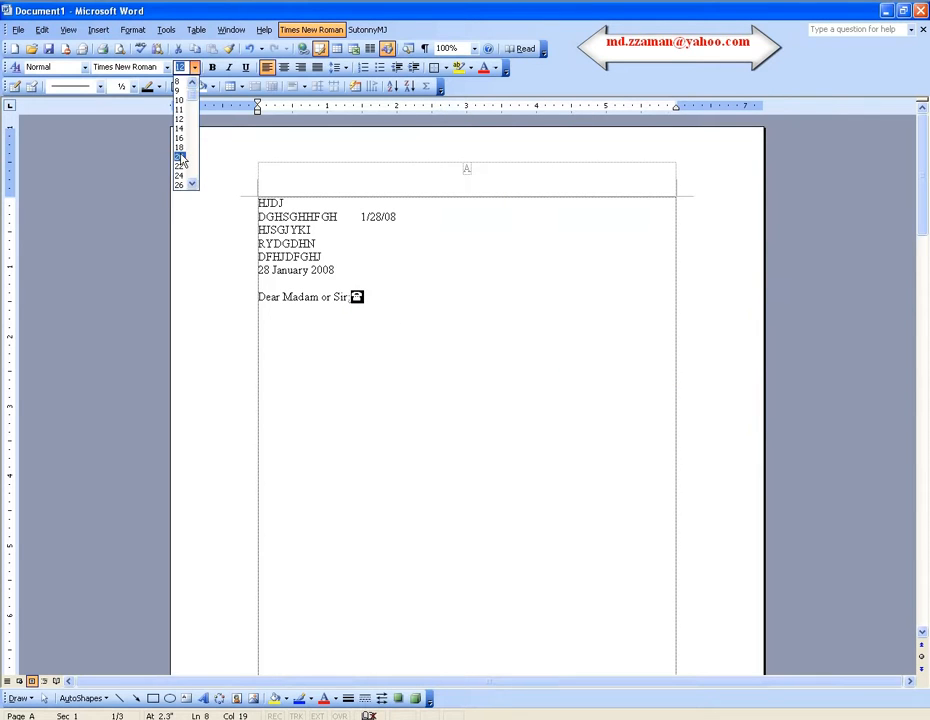
{"action": "left_click", "coordinate": [182, 157]}
Enter the phone number after the enlarged telephone symbol, leaving a small gap between them.
{"action": "left_click", "coordinate": [385, 300]}
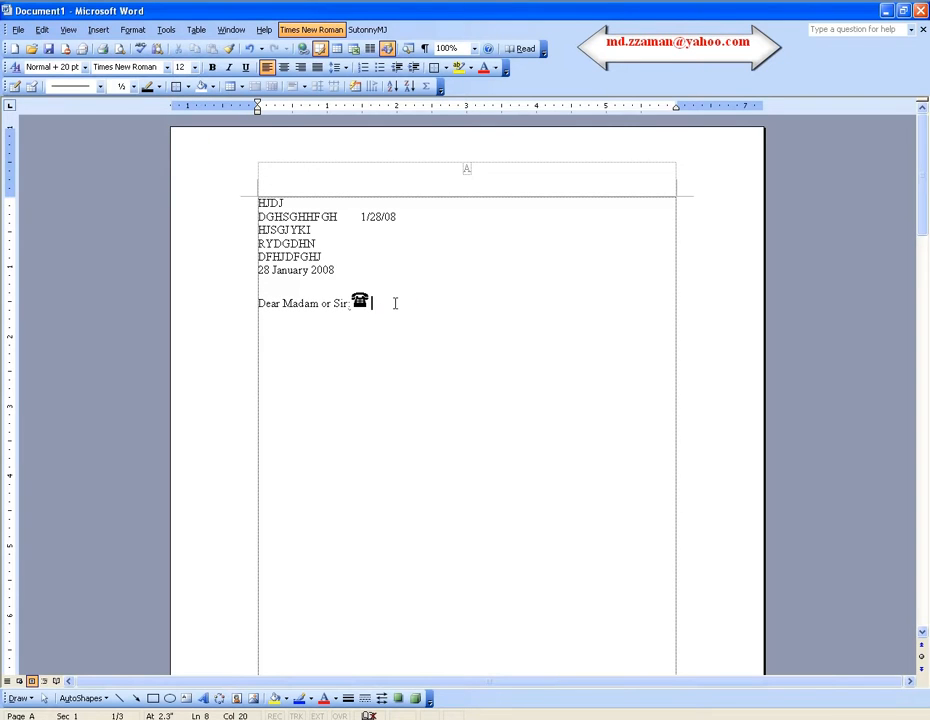
{"action": "left_click", "coordinate": [447, 302]}
Insert the Wingdings scissors symbol (character code 34) two lines below the salutation and close the Symbol dialog.
{"action": "key", "text": "Return"}
{"action": "key", "text": "Return"}
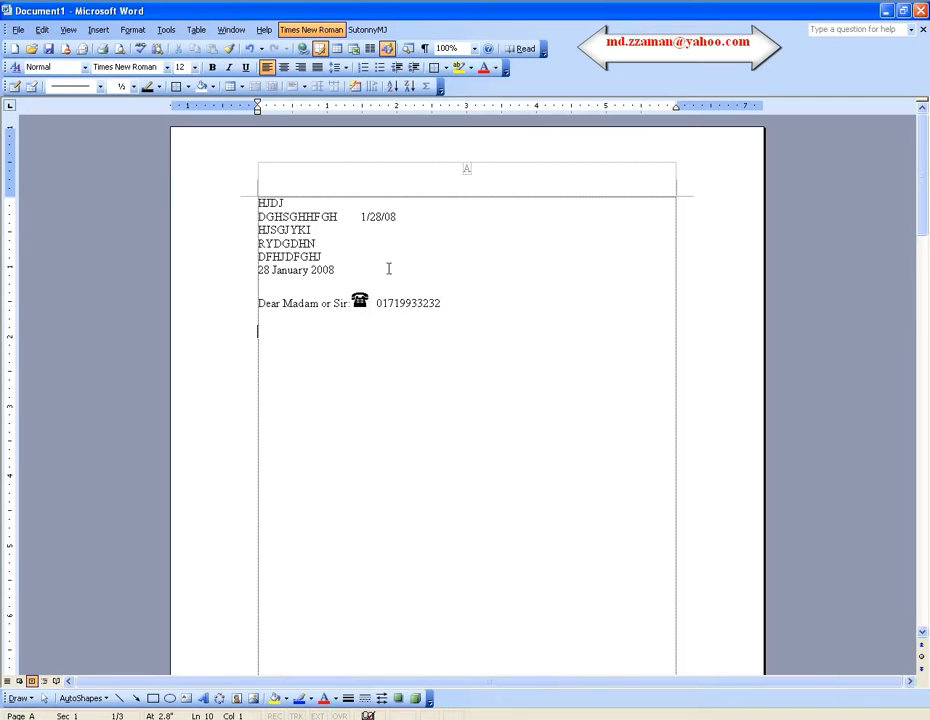
{"action": "left_click", "coordinate": [98, 29]}
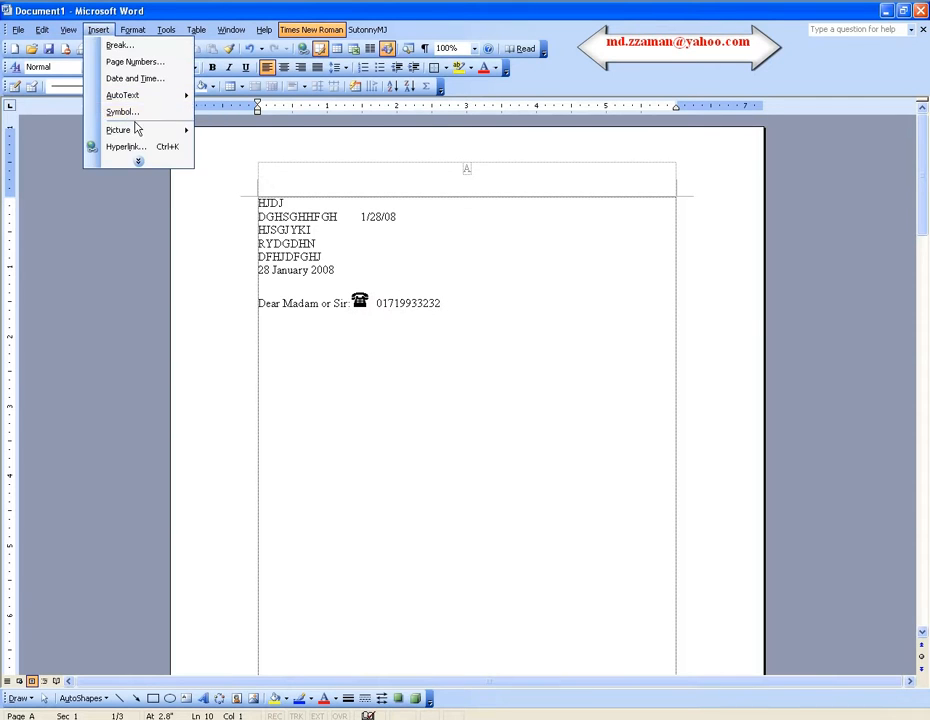
{"action": "left_click", "coordinate": [122, 112]}
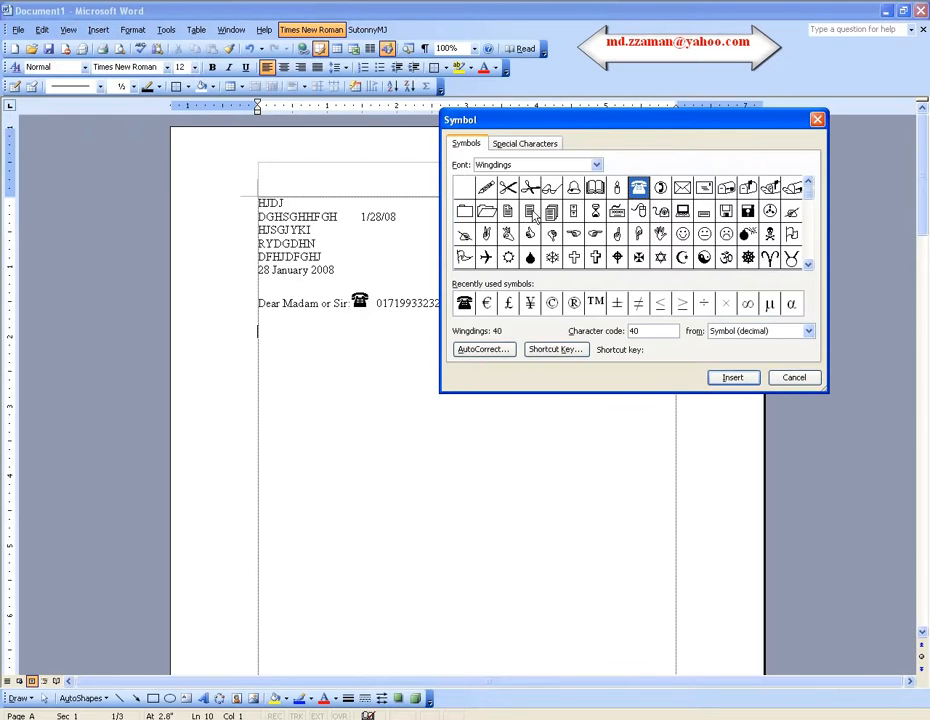
{"action": "left_click", "coordinate": [507, 187]}
{"action": "left_click", "coordinate": [731, 378]}
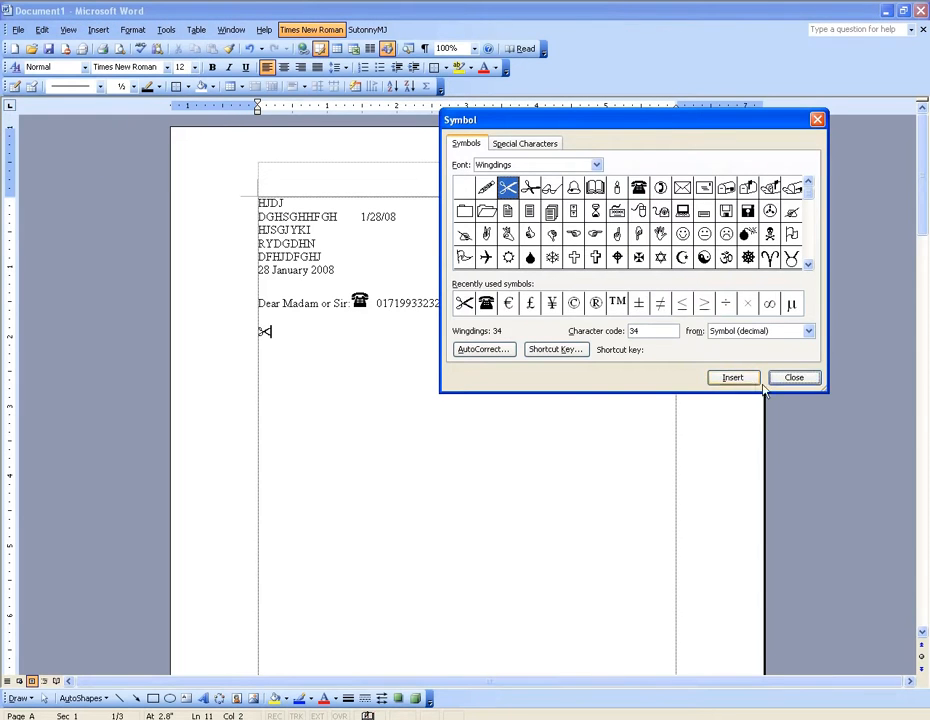
{"action": "left_click", "coordinate": [790, 380]}
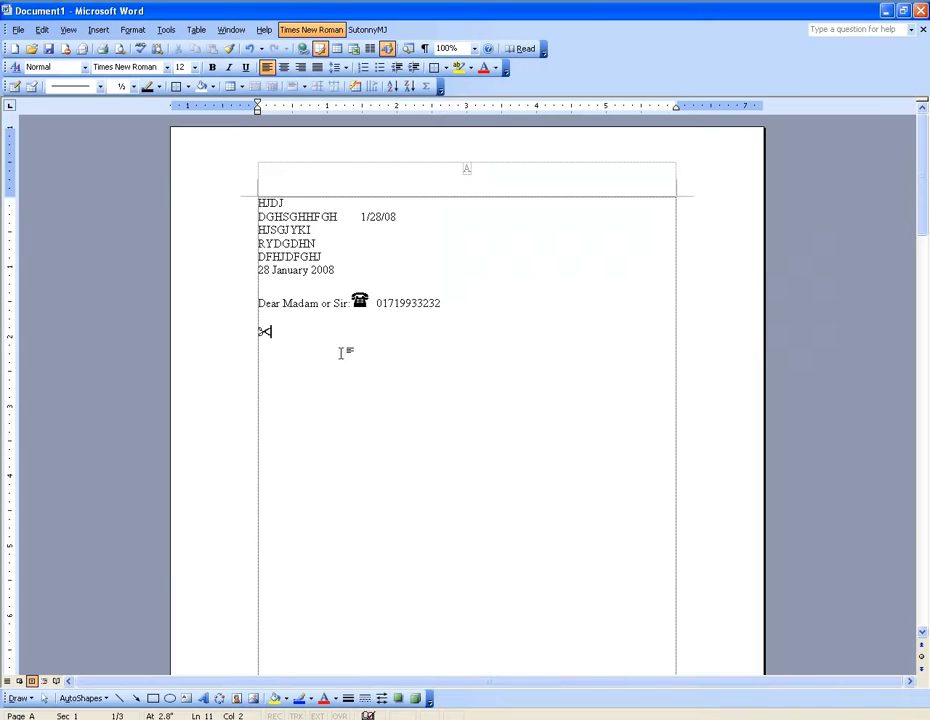
Add a dotted cut line of periods from the scissors symbol almost to the right margin.
{"action": "type", "text": "......................................................................................................................................."}
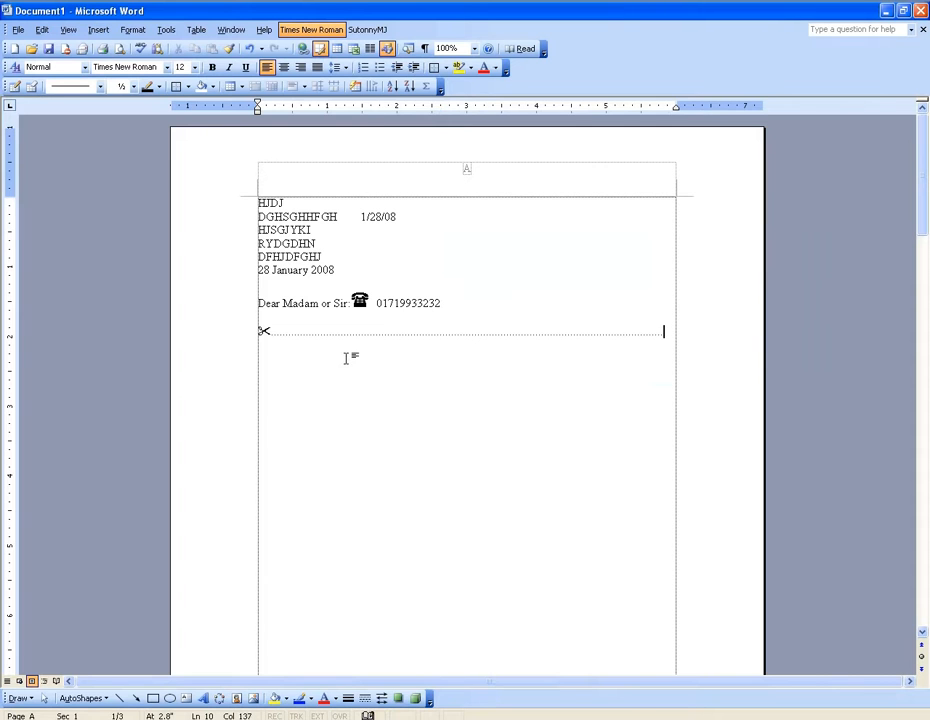
Copy the telephone symbol from the salutation line and paste it after the 1/28/08 date.
{"action": "scroll", "coordinate": [342, 352], "scroll_direction": "up", "scroll_amount": 7, "text": "ctrl"}
{"action": "scroll", "coordinate": [358, 375], "scroll_direction": "down", "scroll_amount": 2, "text": "ctrl"}
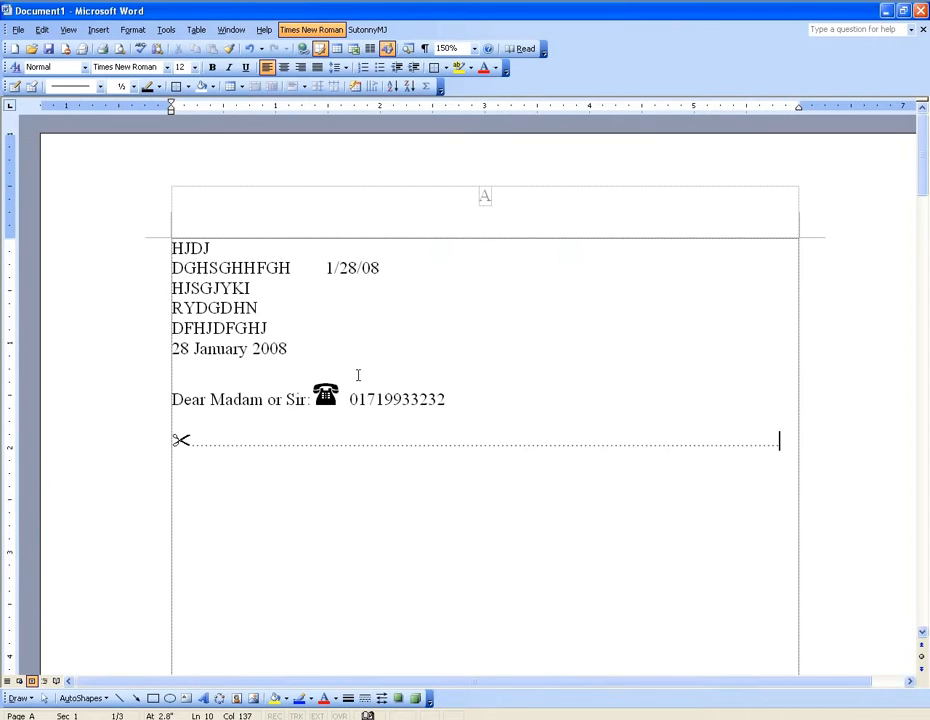
{"action": "scroll", "coordinate": [368, 418], "scroll_direction": "down", "scroll_amount": 2}
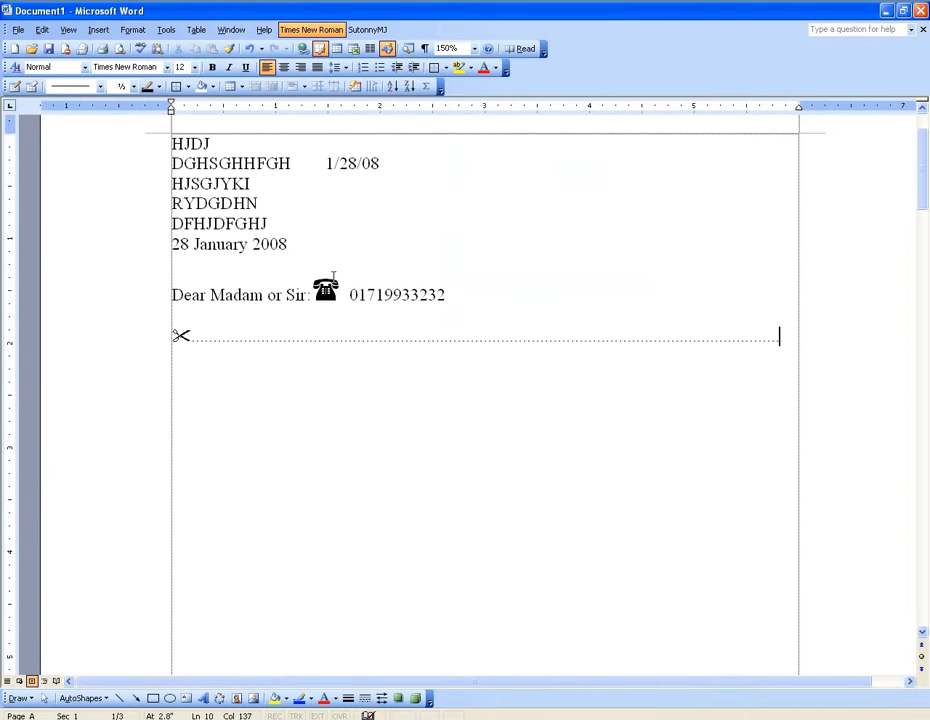
{"action": "double_click", "coordinate": [326, 290]}
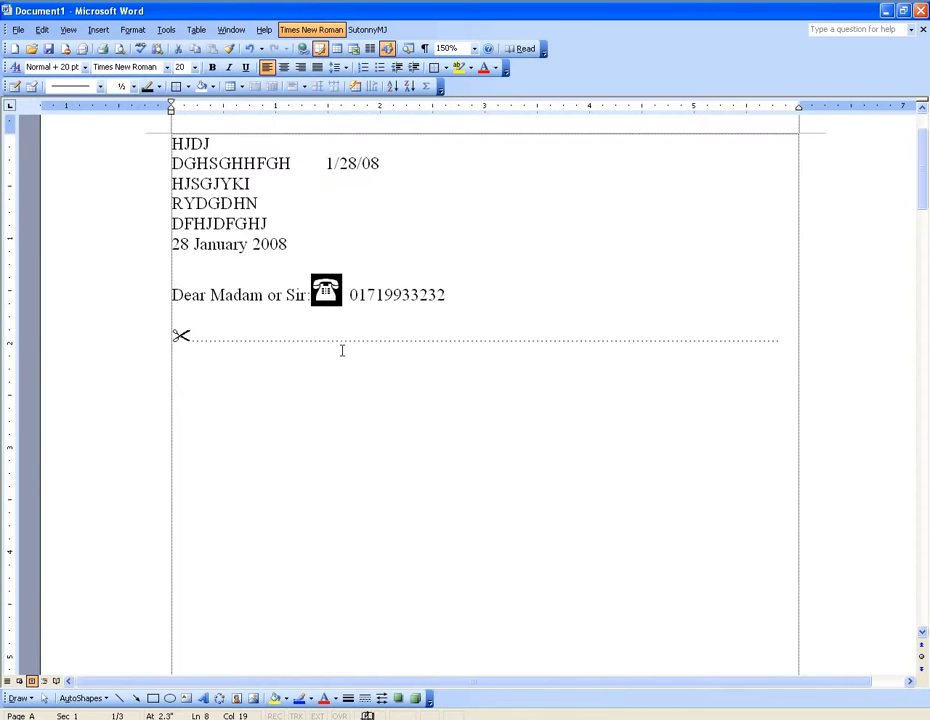
{"action": "right_click", "coordinate": [332, 292]}
{"action": "left_click", "coordinate": [363, 314]}
{"action": "left_click", "coordinate": [390, 162]}
{"action": "right_click", "coordinate": [388, 160]}
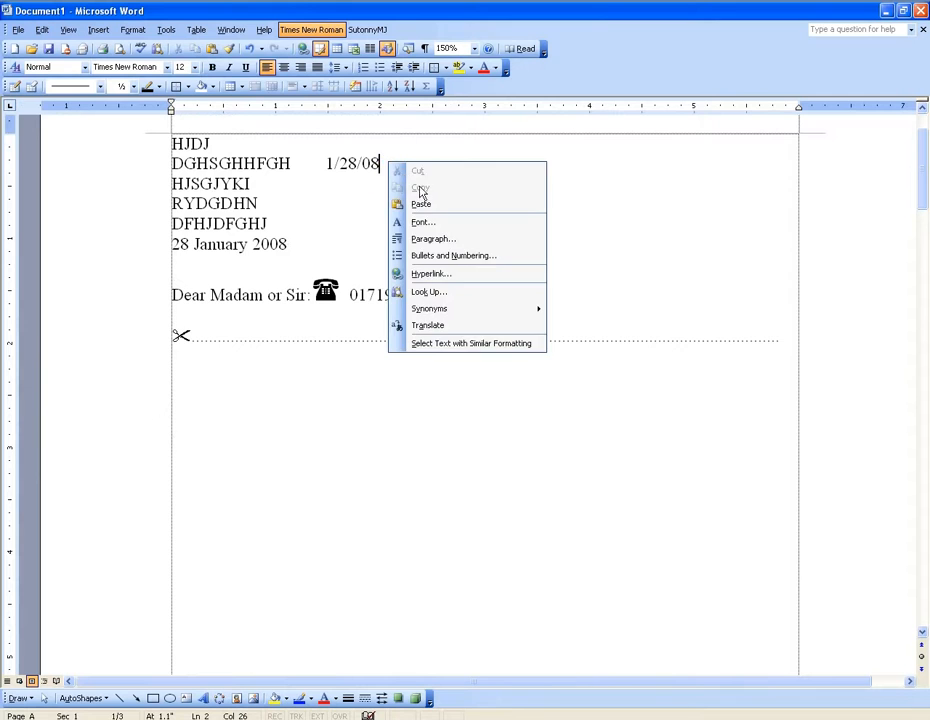
{"action": "left_click", "coordinate": [421, 201]}
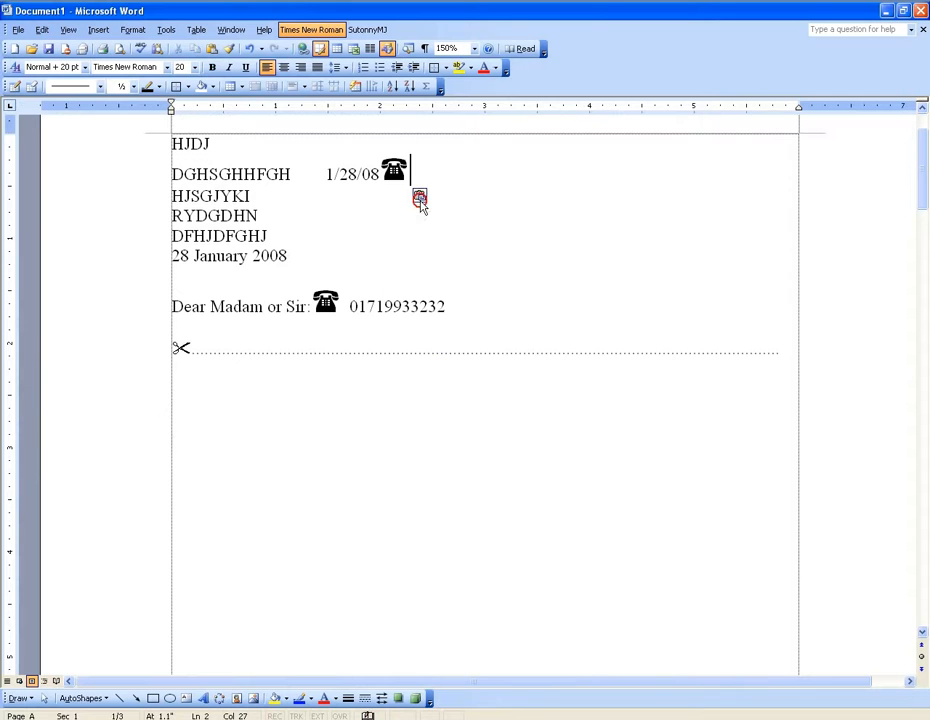
Copy the scissors symbol to the end of the DFHJDFGHJ line and follow it with periods up to about the 3-inch mark.
{"action": "double_click", "coordinate": [181, 350]}
{"action": "right_click", "coordinate": [182, 351]}
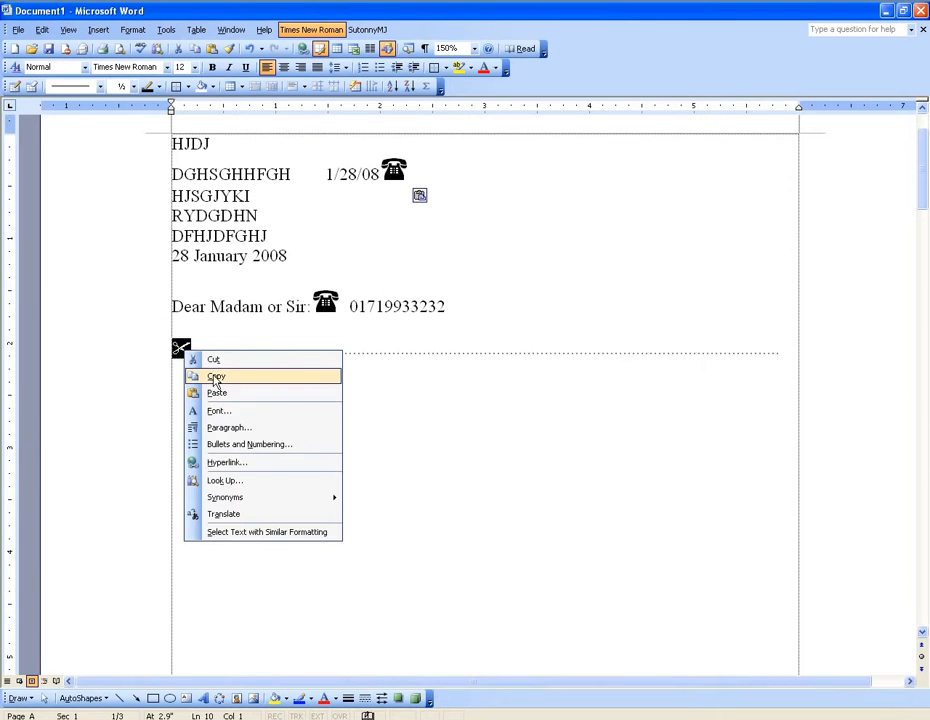
{"action": "left_click", "coordinate": [215, 377]}
{"action": "left_click", "coordinate": [268, 236]}
{"action": "right_click", "coordinate": [270, 236]}
{"action": "left_click", "coordinate": [318, 276]}
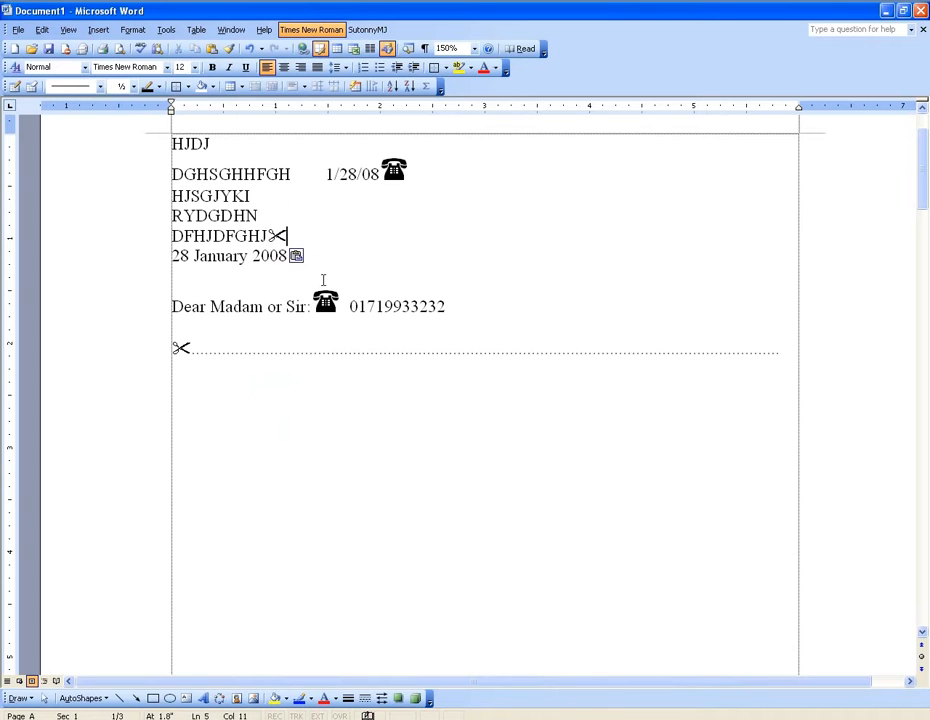
{"action": "type", "text": "............................................."}
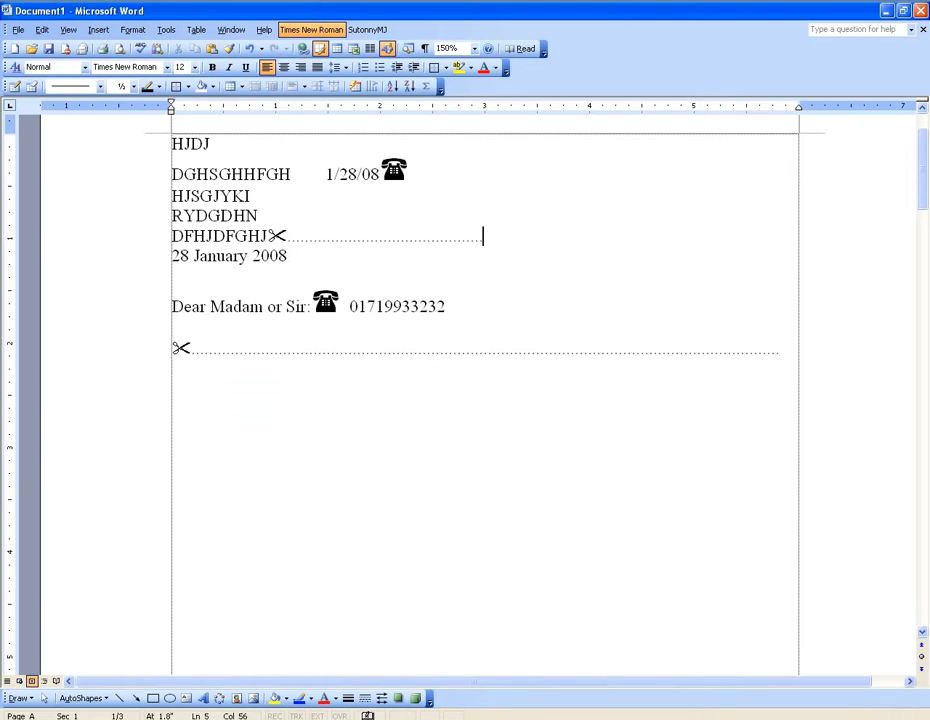
{"action": "left_click", "coordinate": [98, 29]}
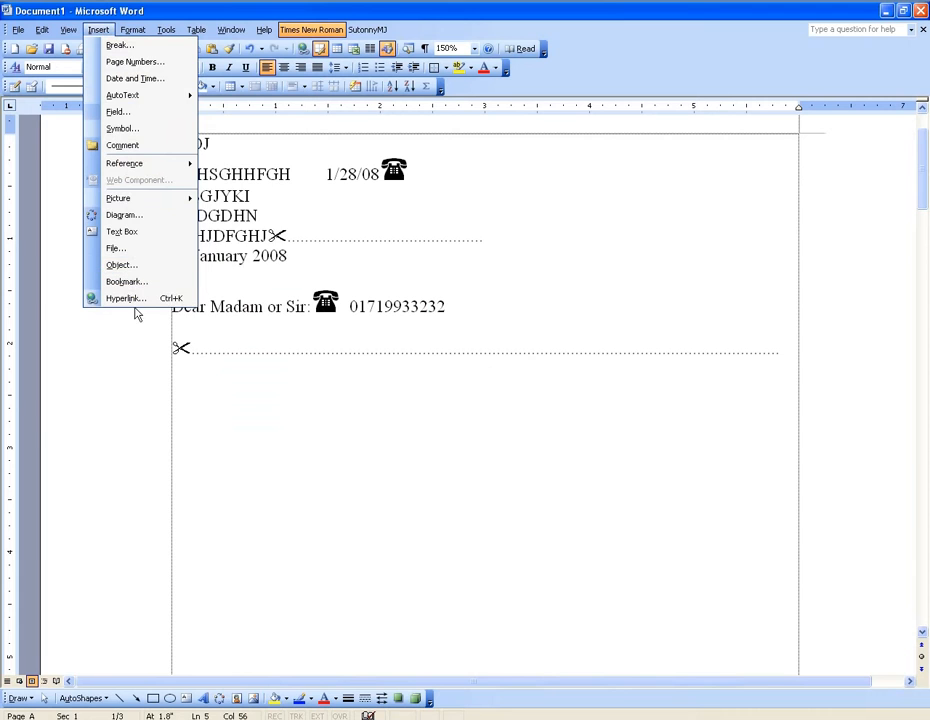
{"action": "mouse_move", "coordinate": [161, 201]}
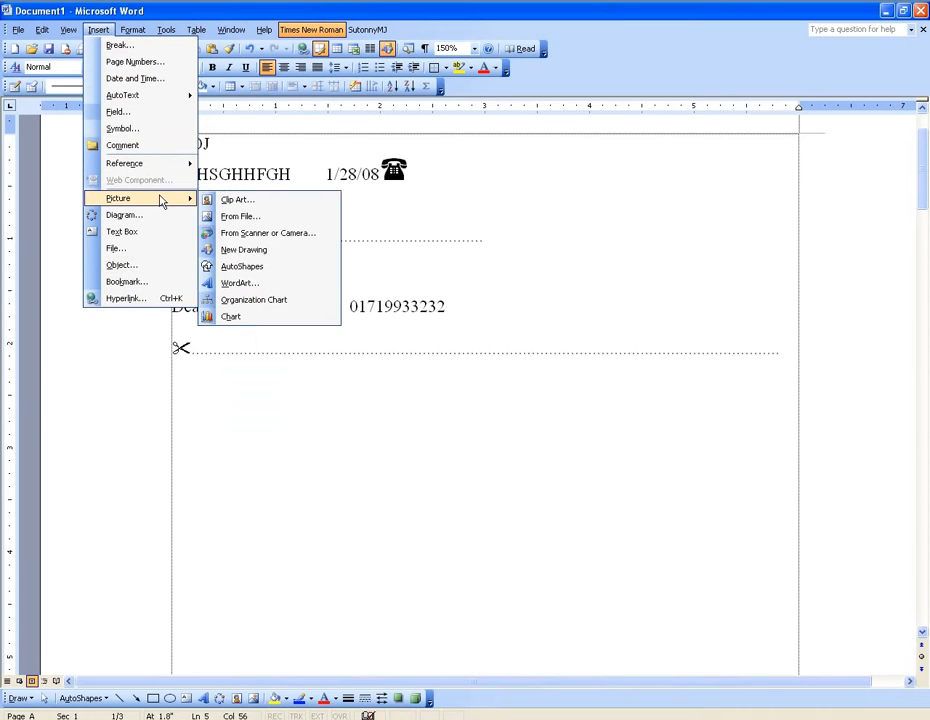
{"action": "left_click", "coordinate": [442, 282]}
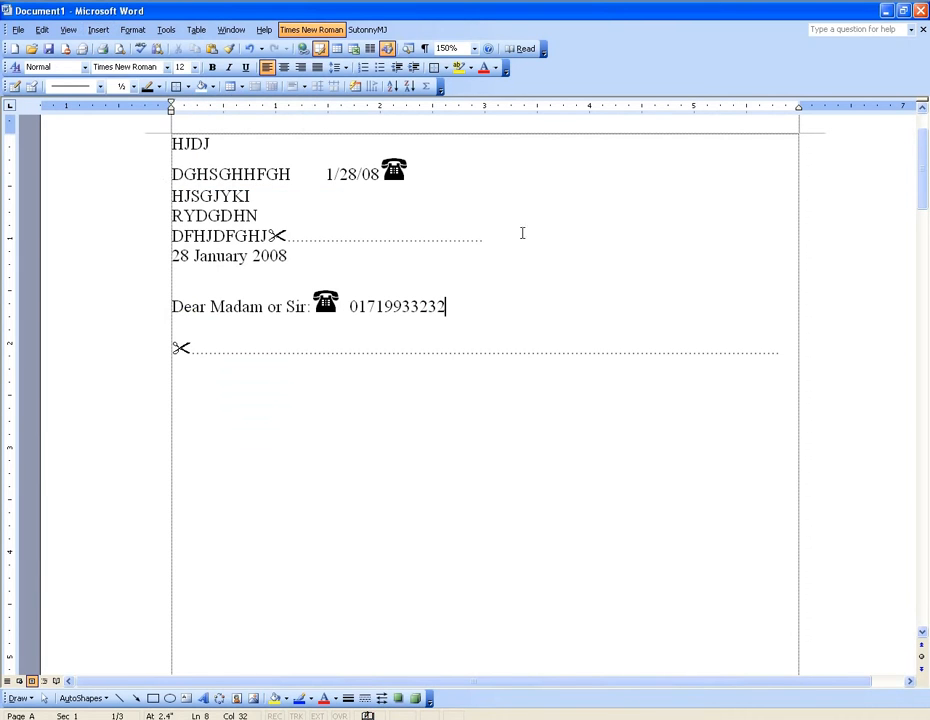